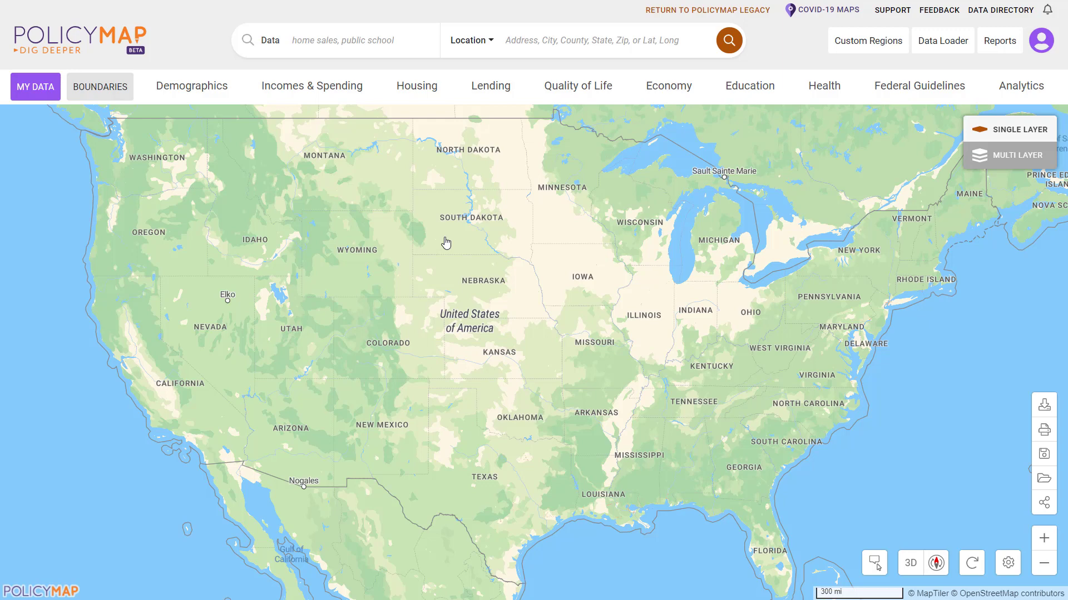
left_click(545, 39)
left_click(739, 42)
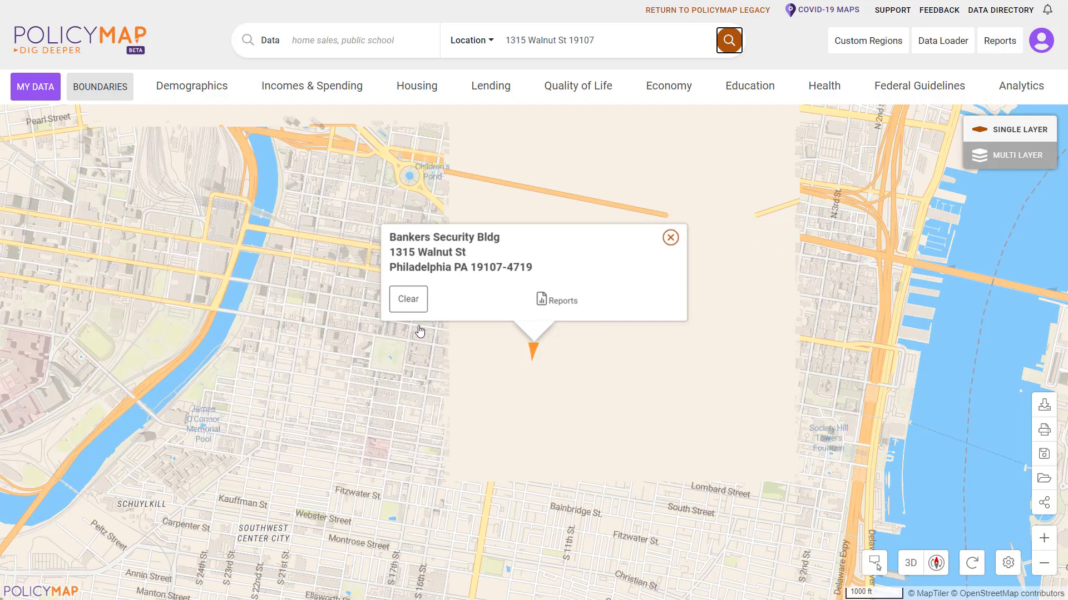
left_click(411, 303)
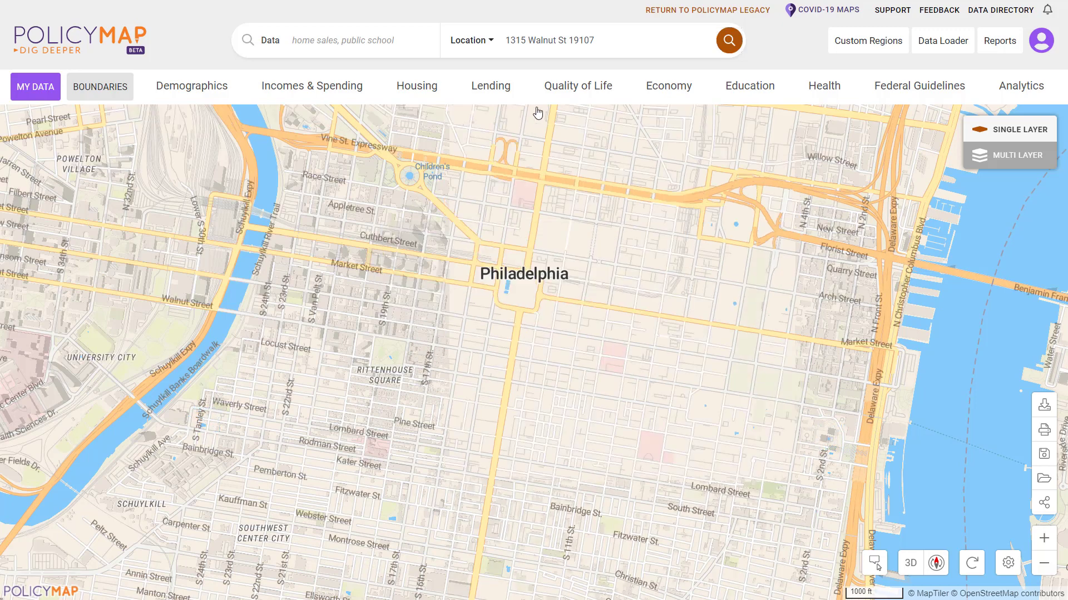
left_click(600, 42)
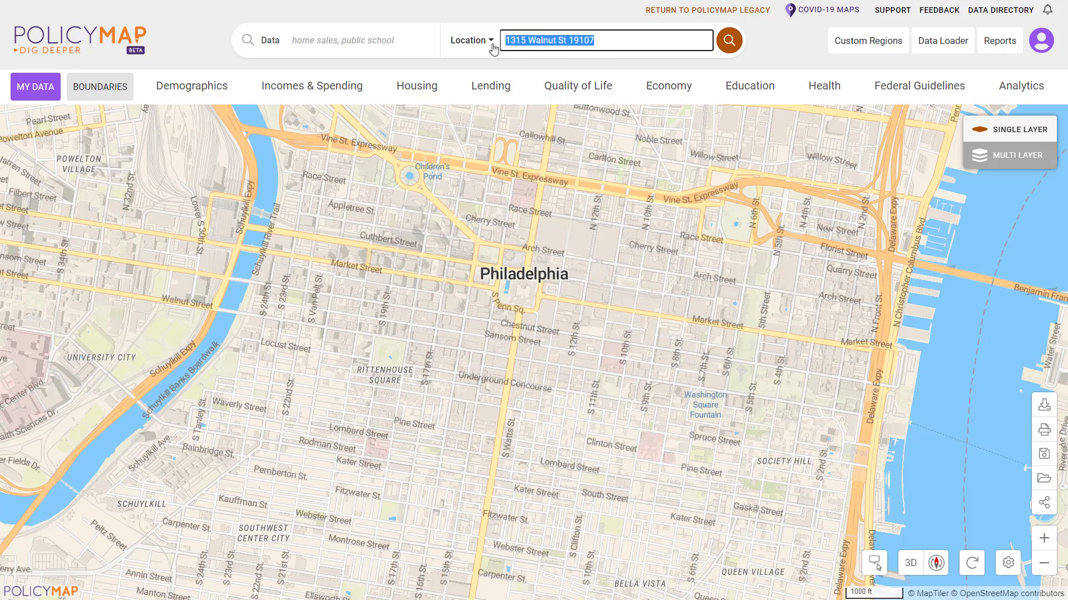
Go to zip code 19107 and close its info popup.
type("19107")
key("Return")
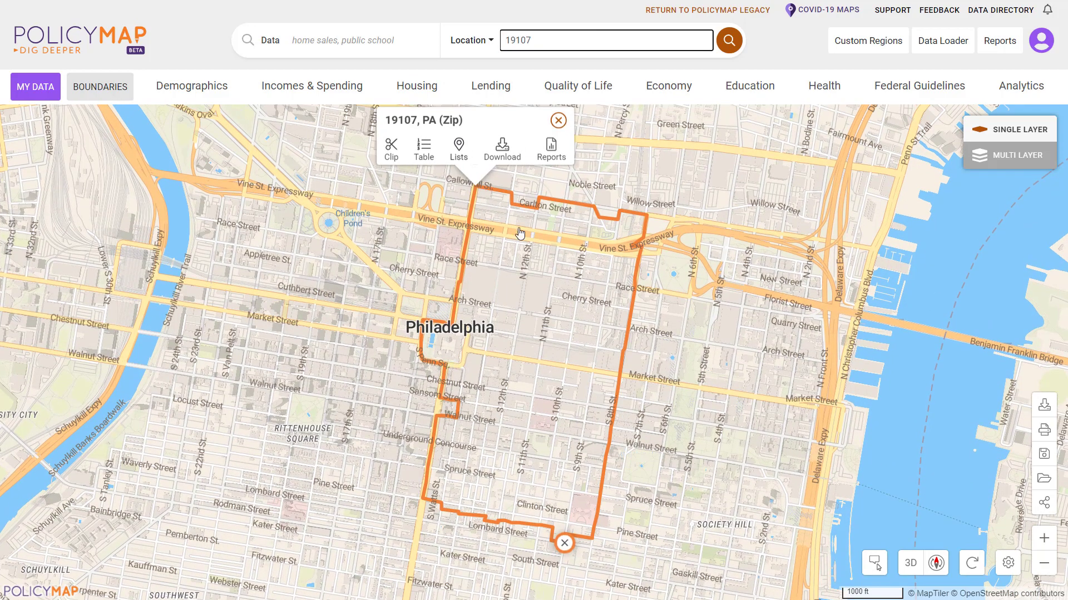
left_click(558, 120)
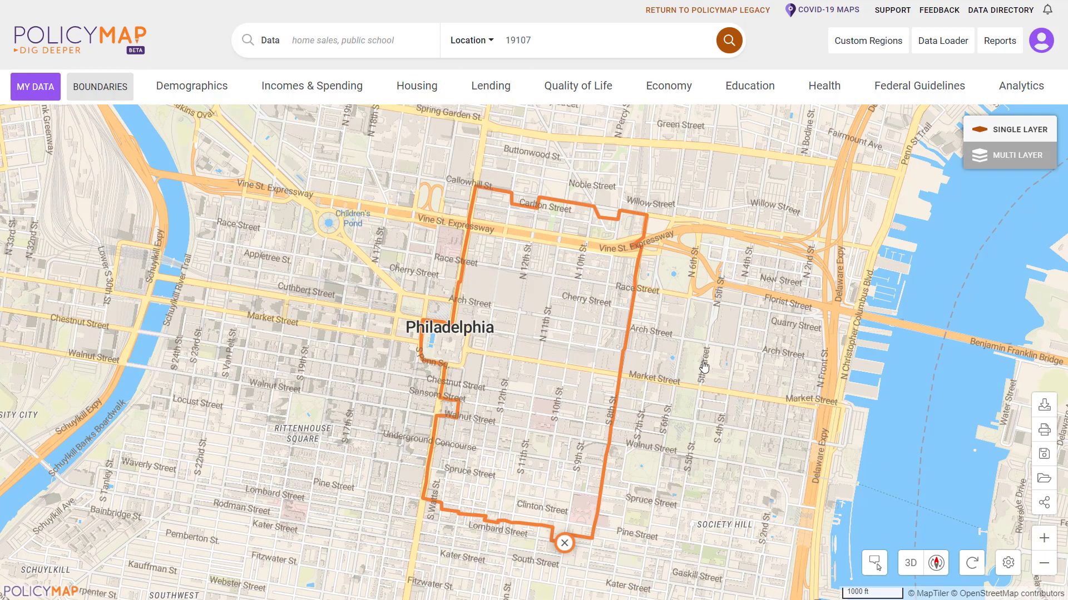
Zoom out two levels, remove the 19107 zip outline, and show the boundary layers list.
scroll(727, 221, "up", 2)
scroll(822, 352, "down", 2)
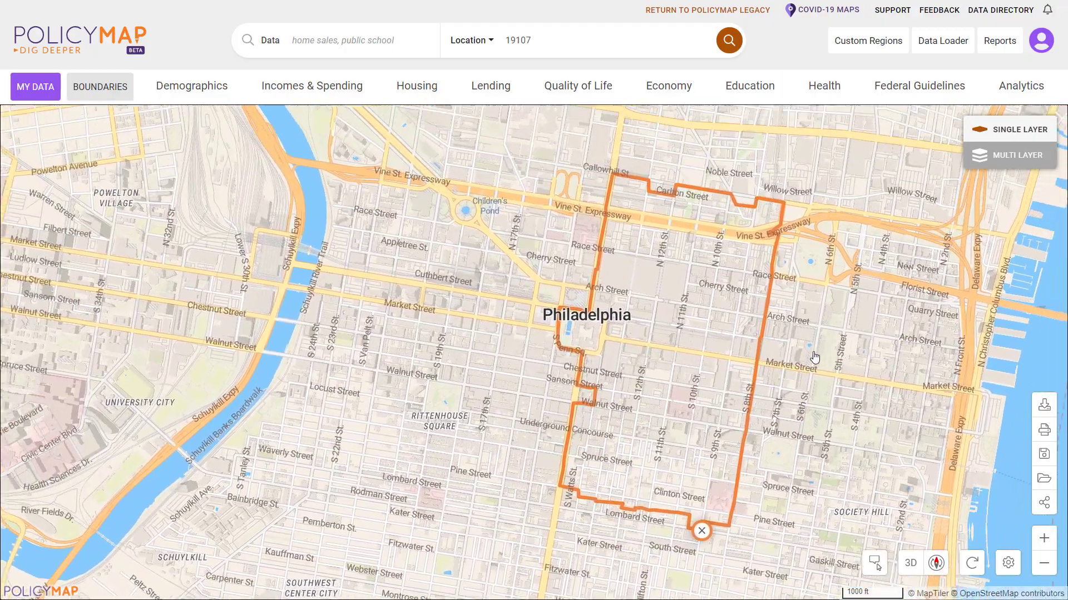
scroll(630, 346, "up", 1)
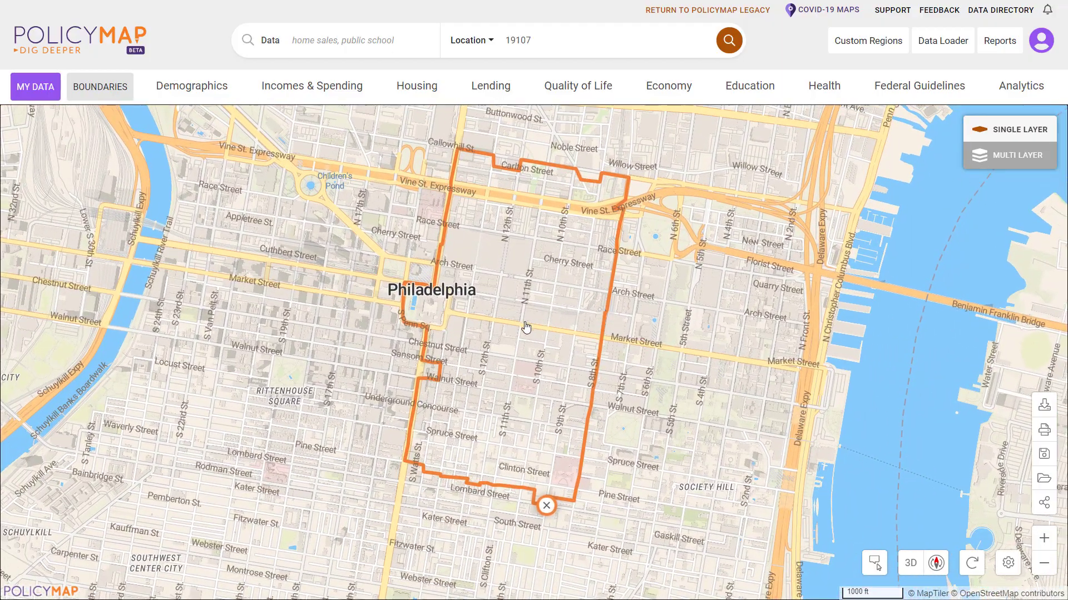
scroll(525, 327, "up", 1)
scroll(525, 327, "up", 3)
scroll(538, 351, "down", 5)
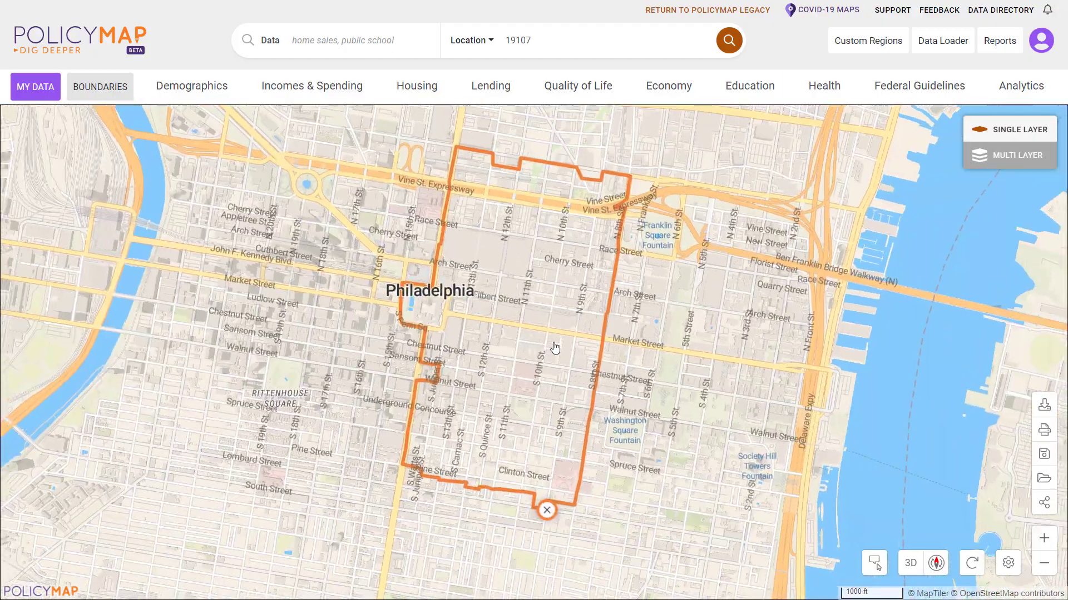
left_click(1043, 563)
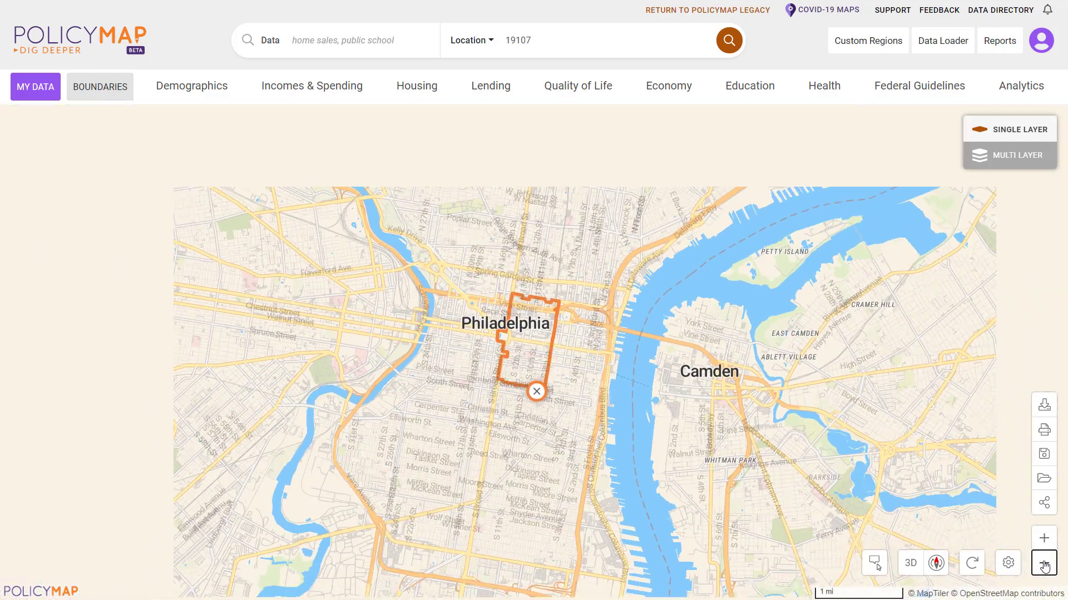
left_click(1043, 563)
left_click(537, 375)
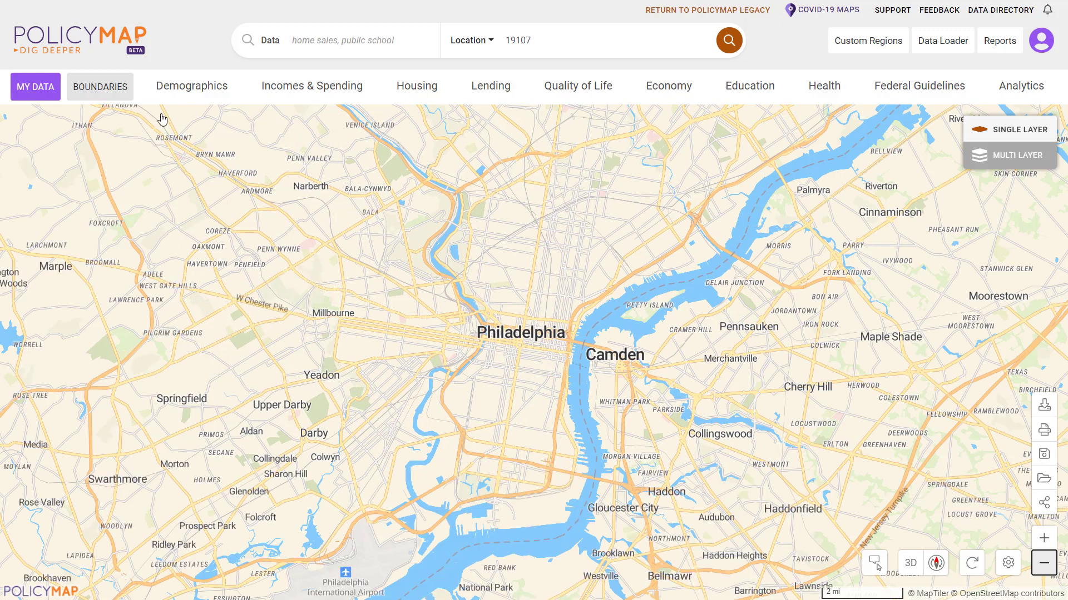
left_click(101, 95)
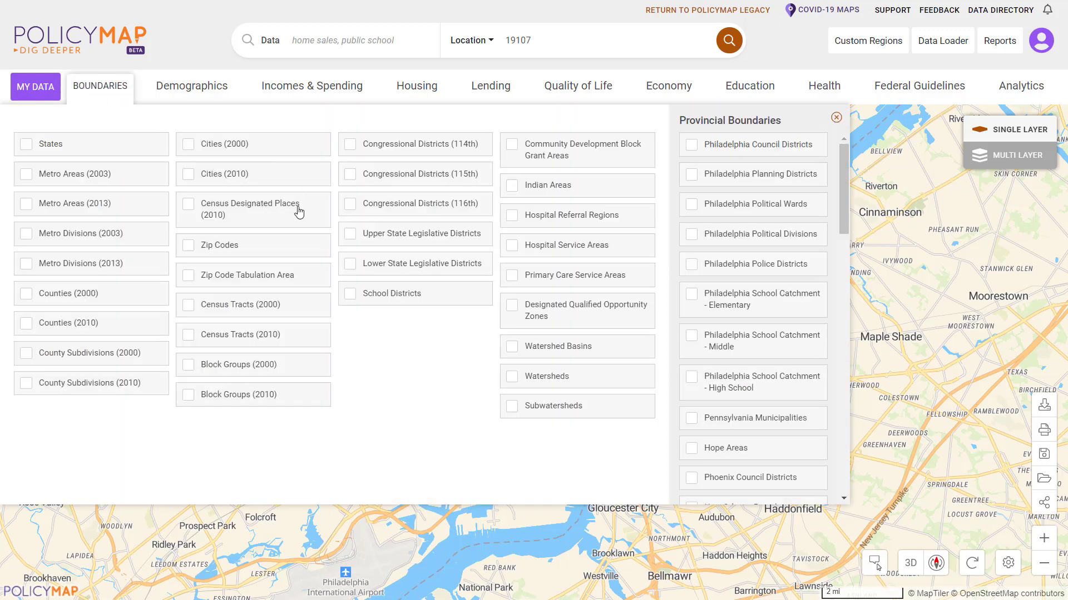
Add Zip Code Tabulation Area boundaries, color their lines and labels purple, then remove the layer.
left_click(257, 273)
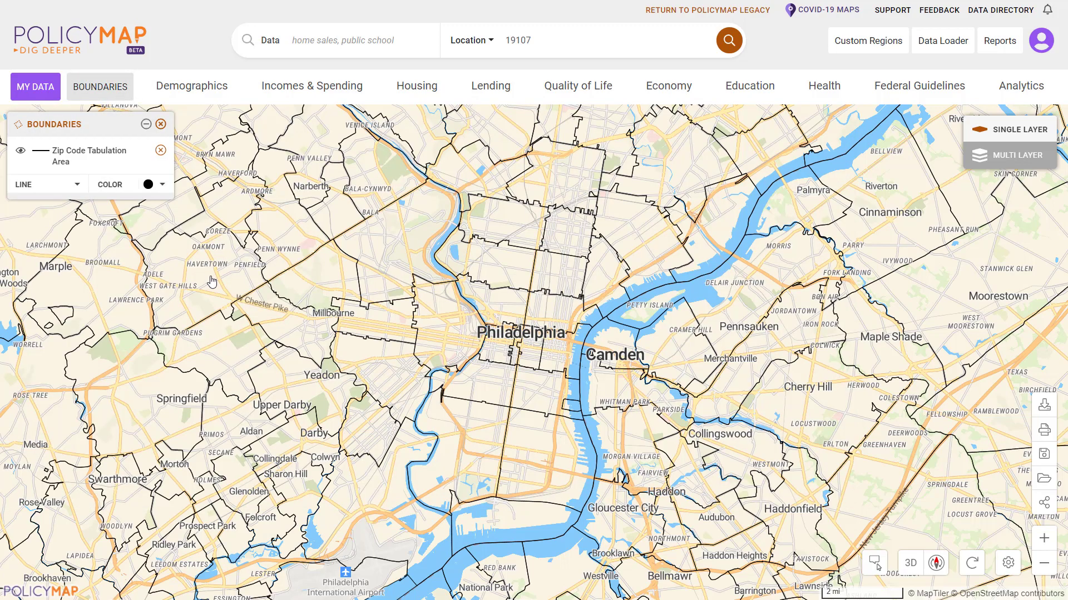
left_click(20, 151)
left_click(30, 189)
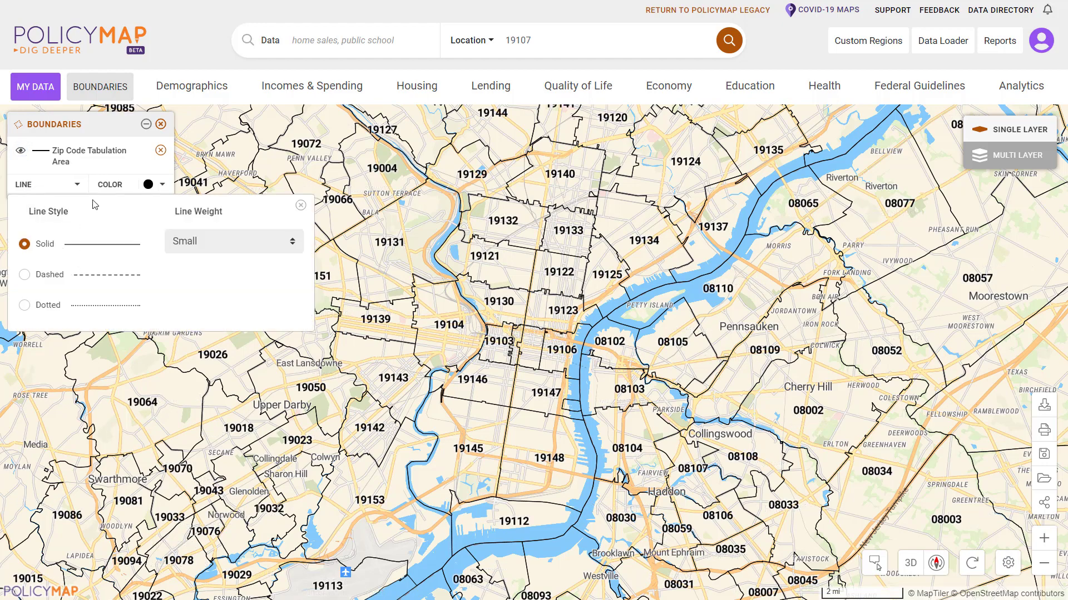
left_click(154, 185)
left_click(144, 210)
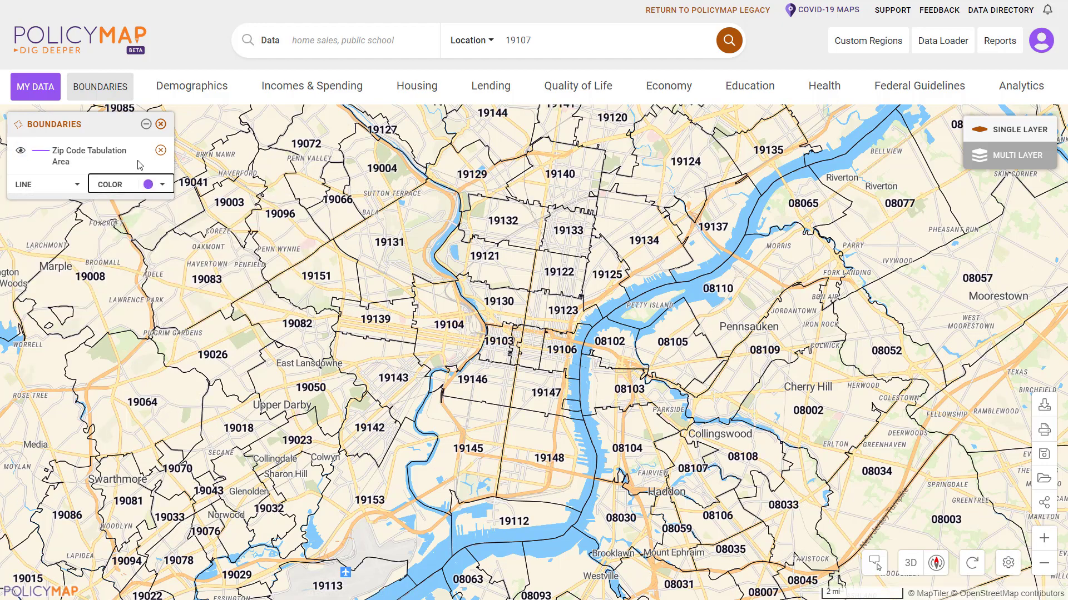
left_click(160, 124)
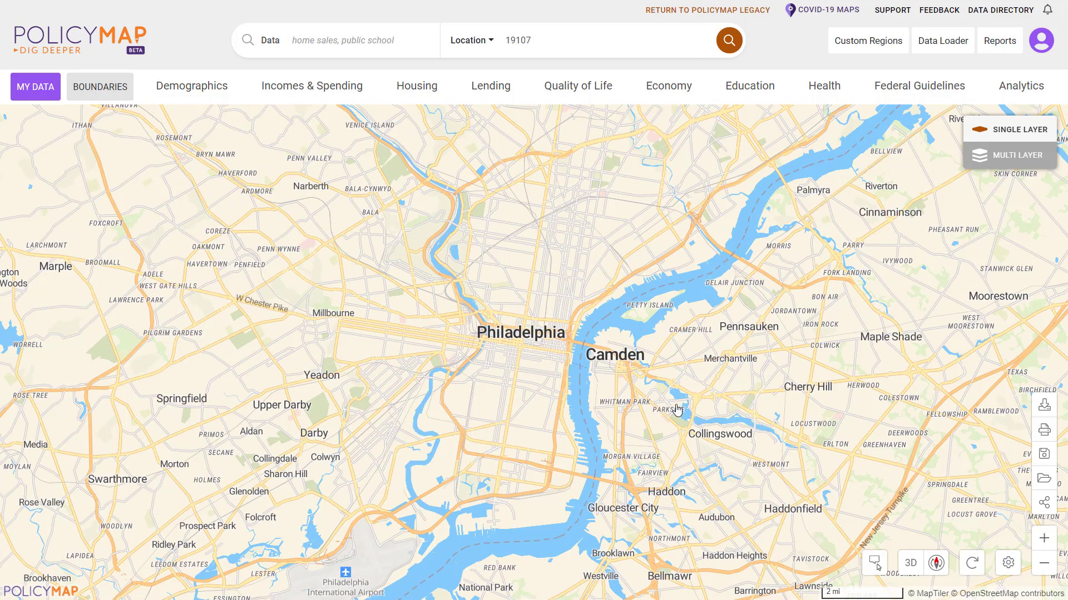
Hide parks, forests and farmland on the base map while keeping roads and city labels shown.
left_click(1009, 564)
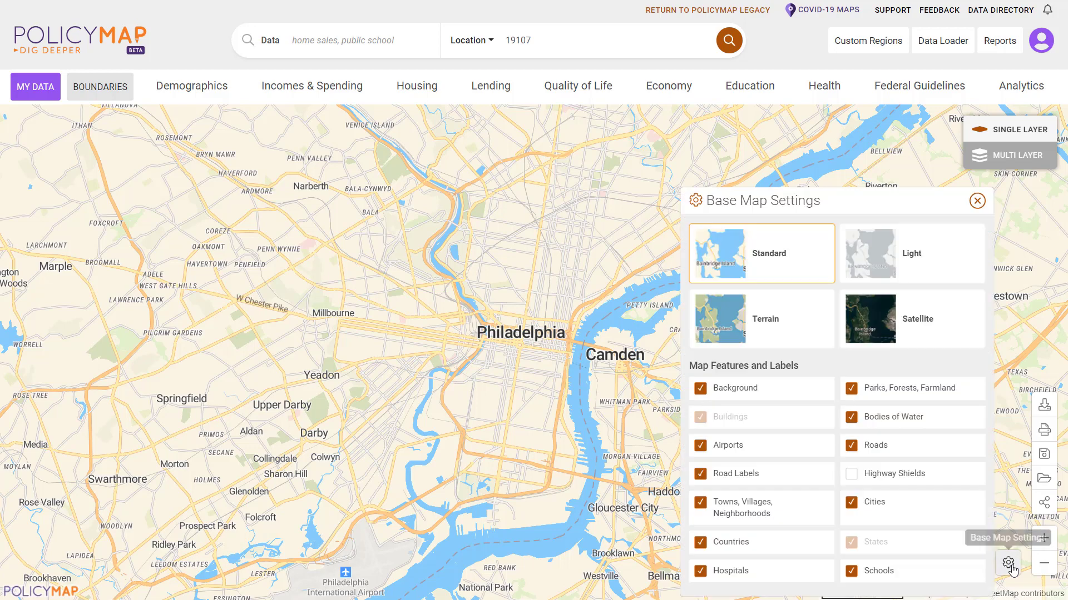
left_click(896, 391)
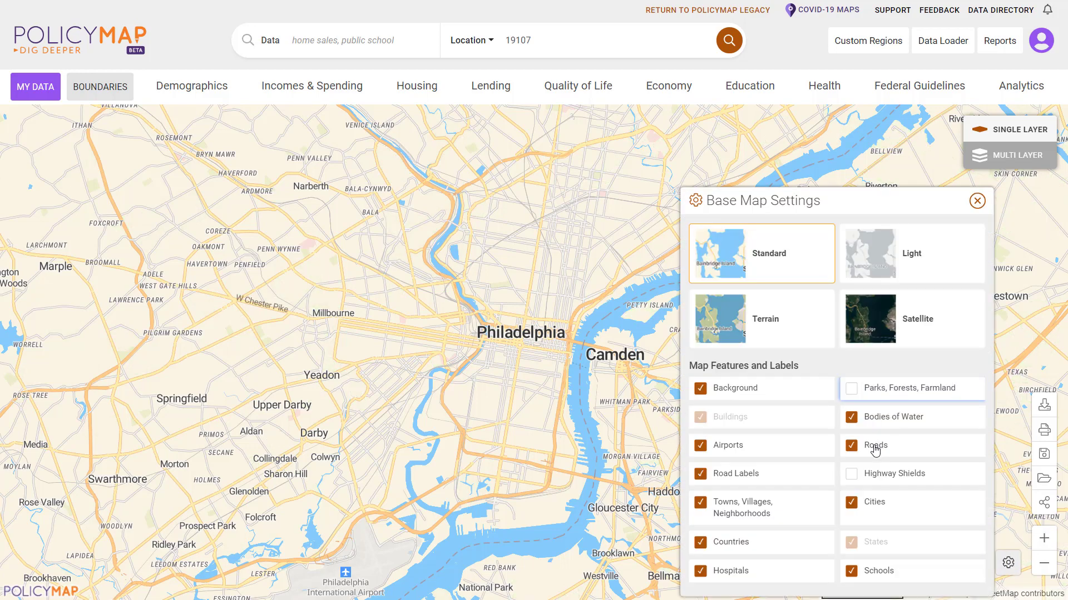
left_click(875, 448)
left_click(873, 509)
left_click(875, 449)
left_click(871, 503)
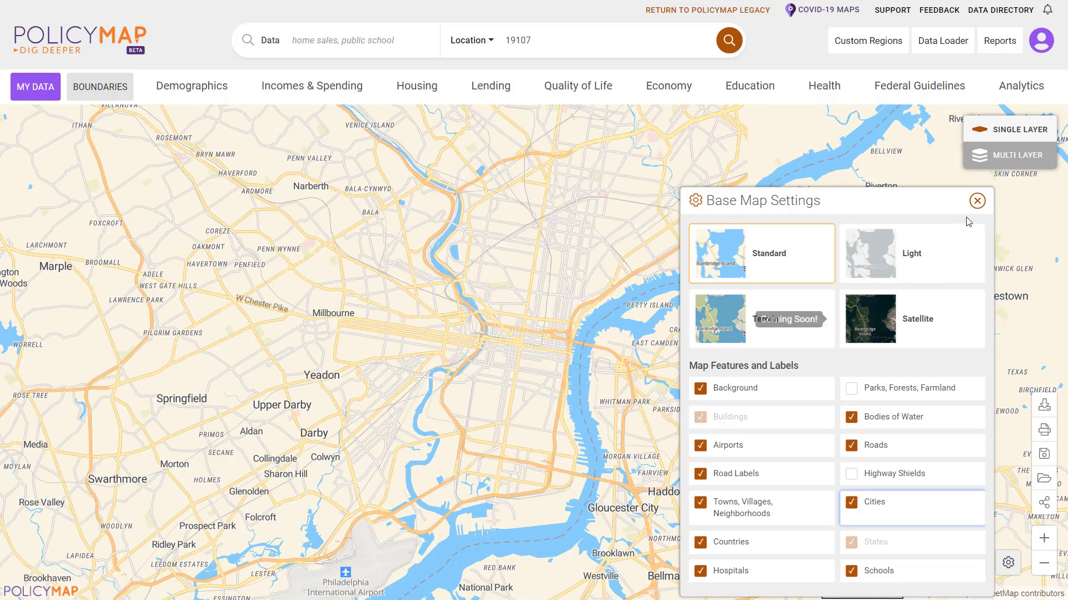
left_click(976, 200)
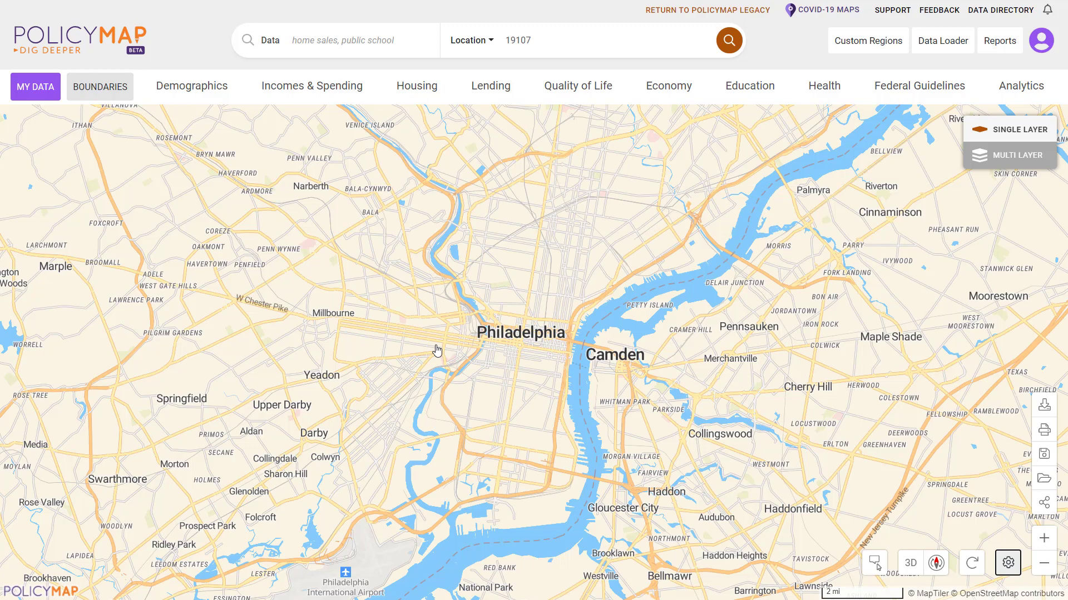
left_click(191, 87)
left_click(312, 90)
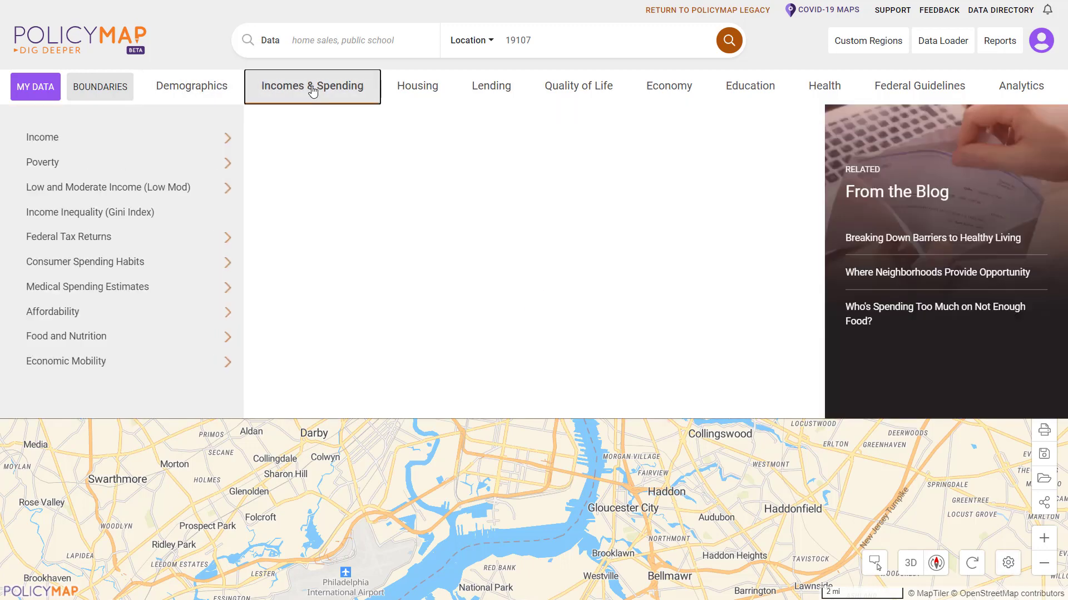
left_click(200, 137)
mouse_move(356, 217)
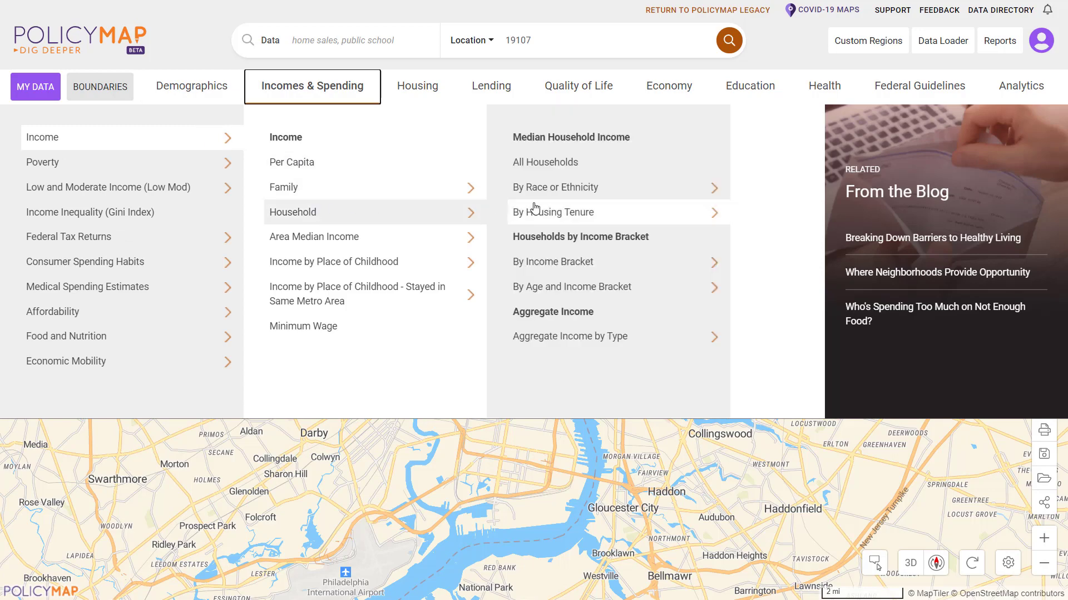
left_click(556, 167)
left_click(556, 162)
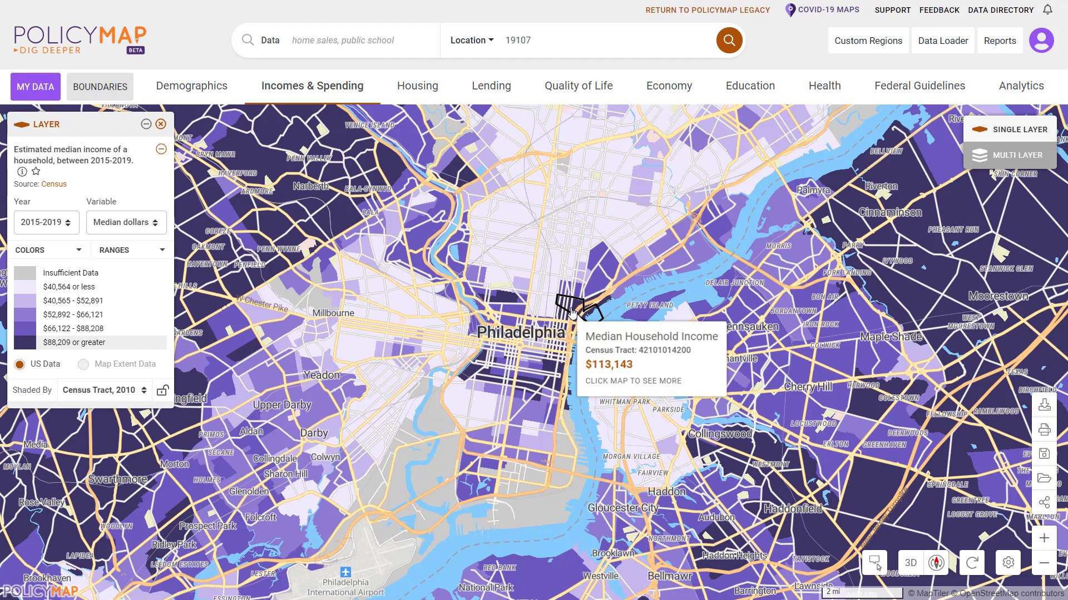
left_click(572, 313)
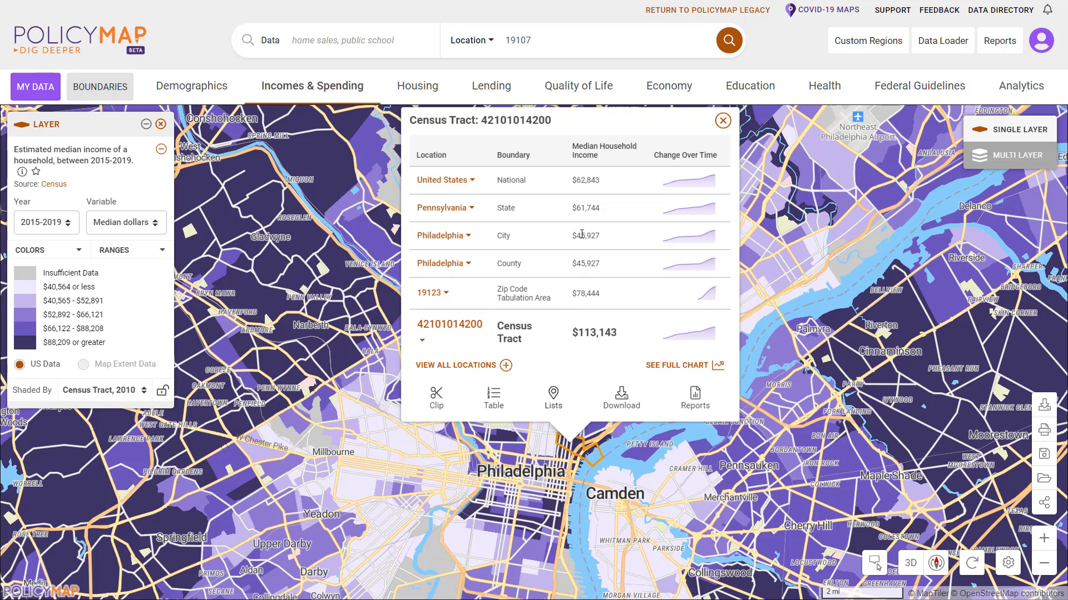
Open the tract's full 2000–2015-2019 median income chart and add Philadelphia county subdivision income.
mouse_move(670, 215)
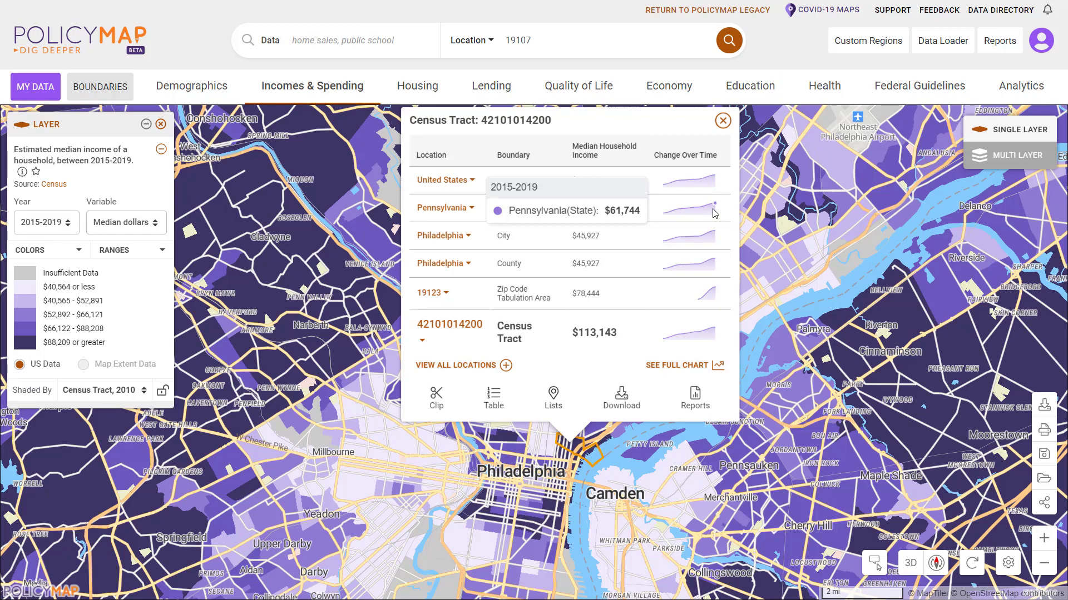
left_click(679, 365)
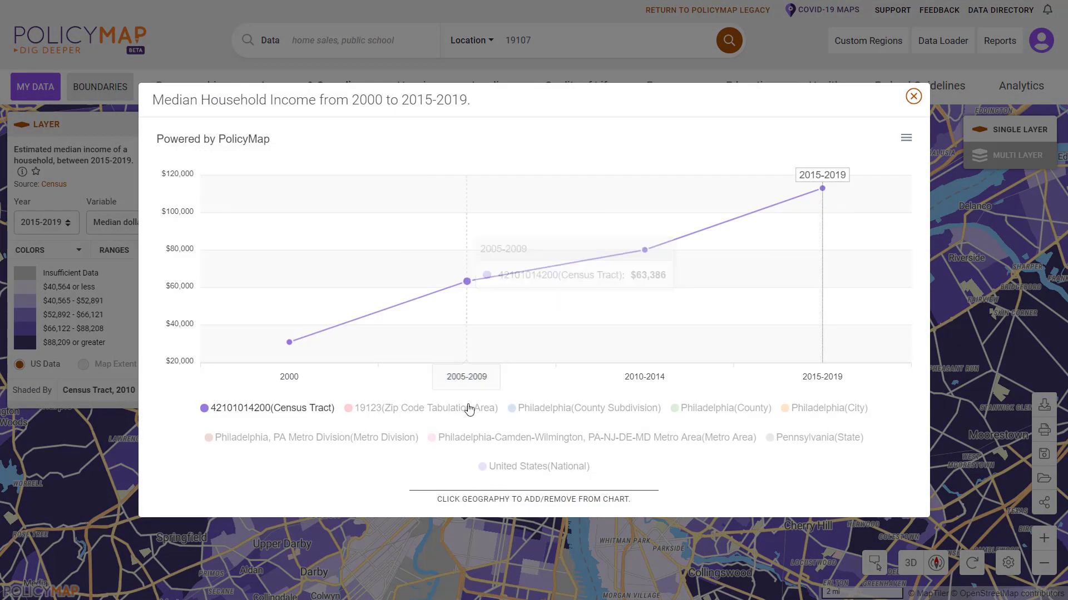
left_click(554, 408)
Add Philadelphia County income to the chart, then close the chart and the tract popup.
left_click(680, 408)
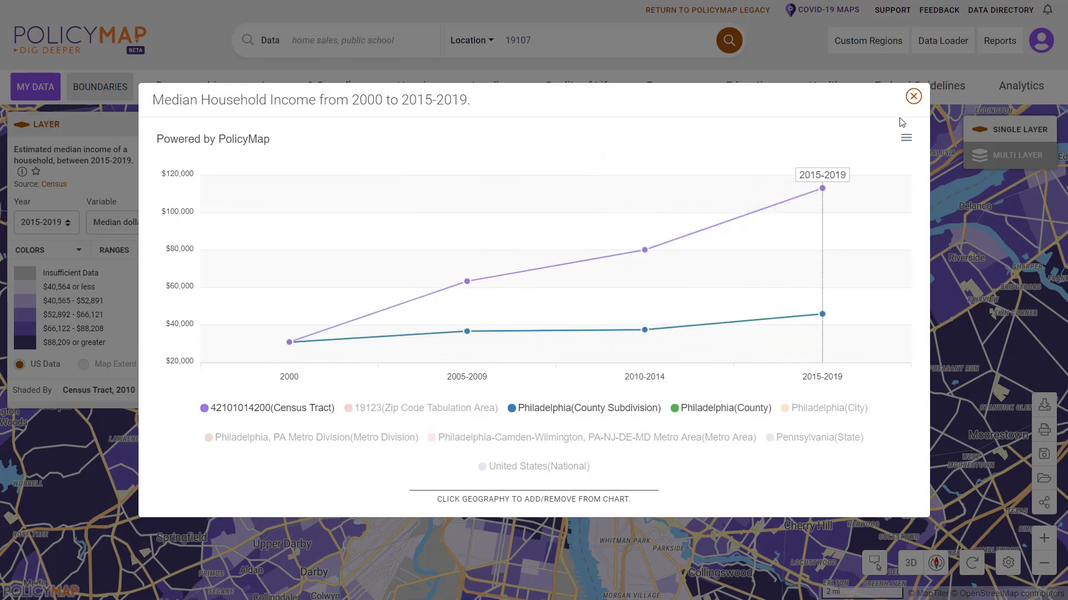
left_click(913, 97)
left_click(722, 121)
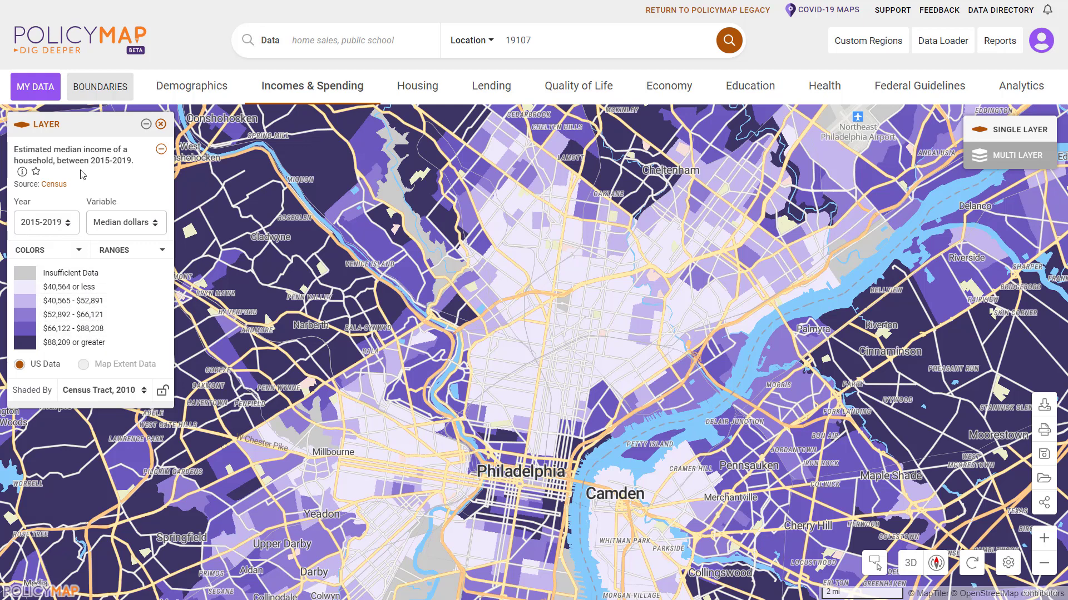
Review the median income dataset description and keep 2015-2019 Median dollars as the mapped variable.
left_click(22, 172)
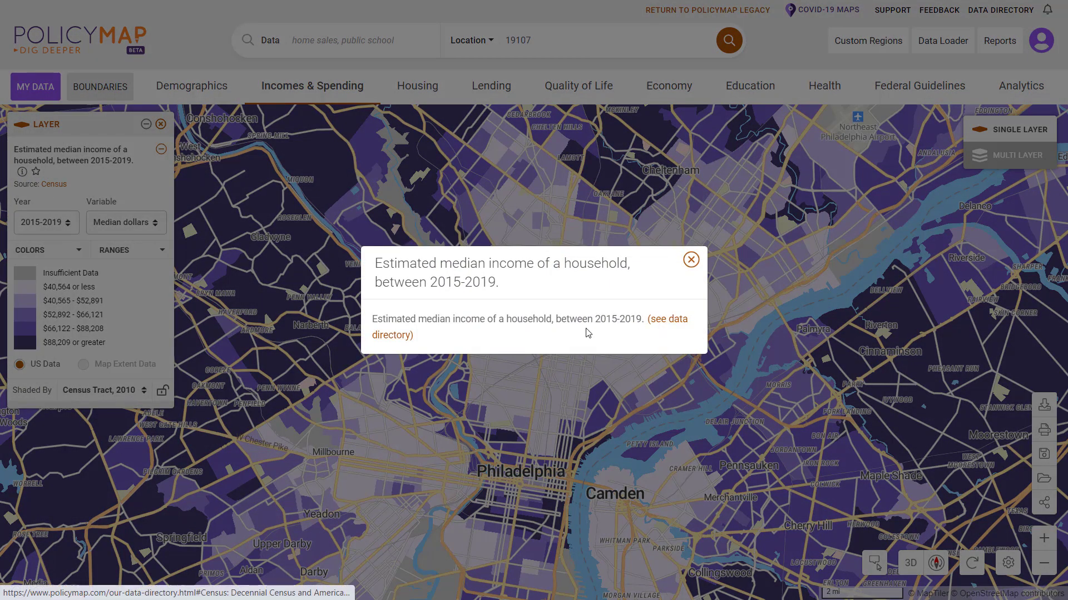
left_click(690, 260)
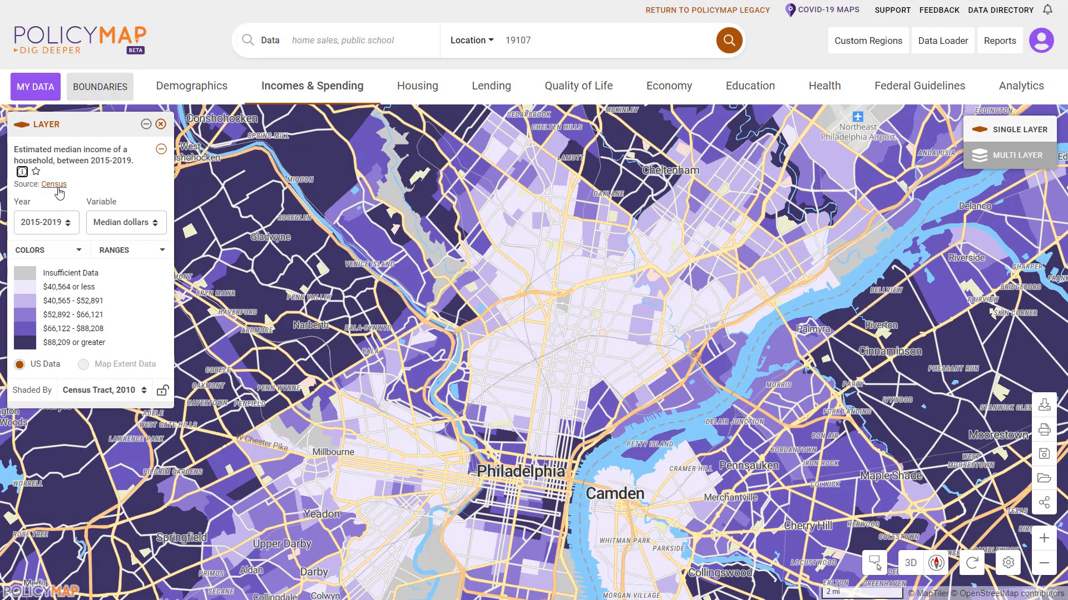
left_click(44, 225)
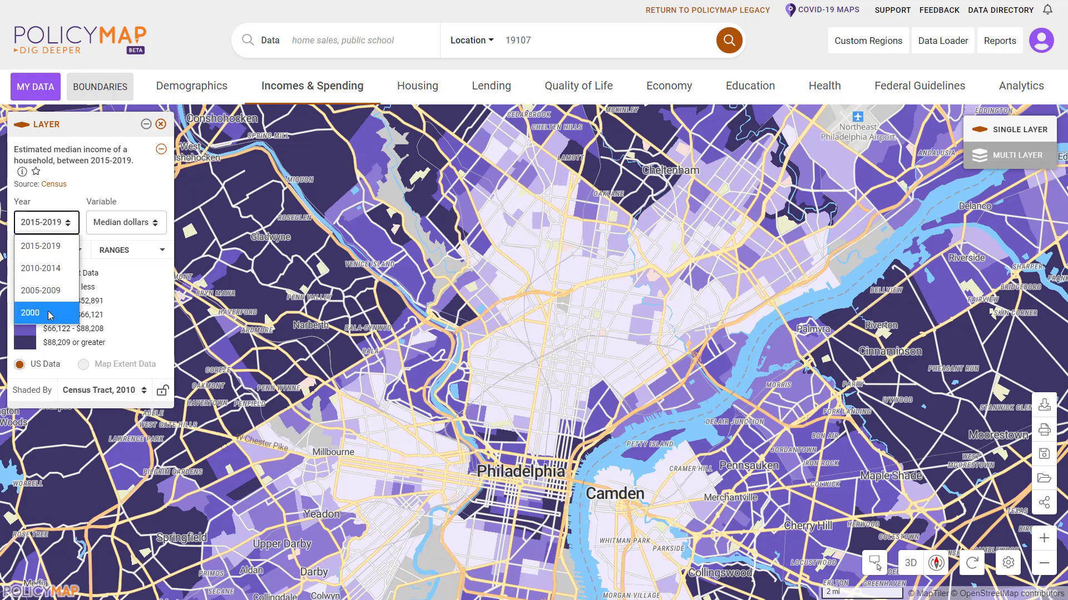
left_click(134, 225)
left_click(135, 225)
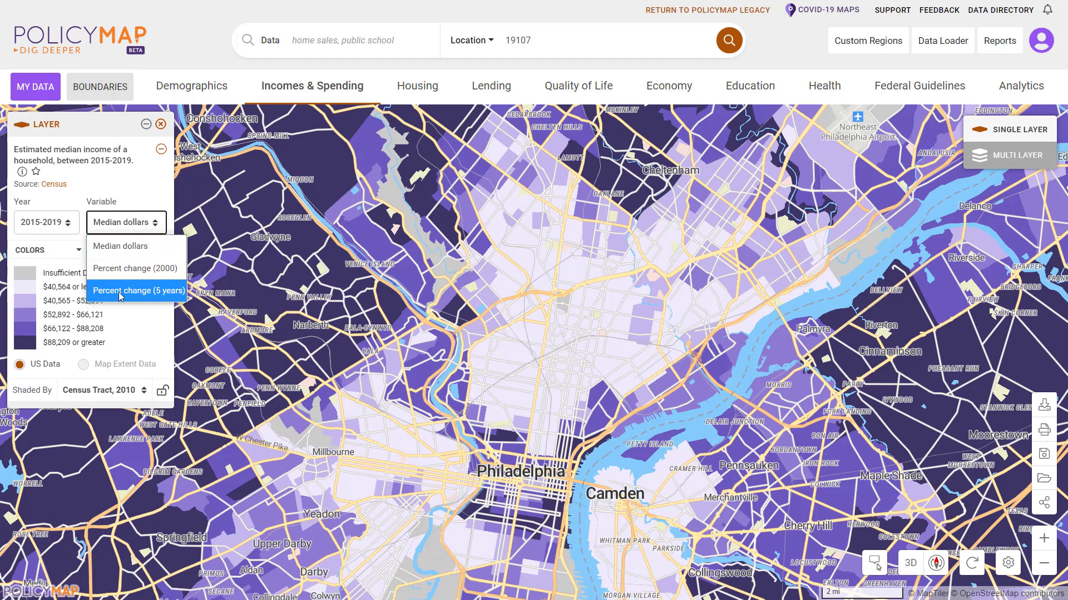
left_click(131, 246)
Isolate the $66,122–$88,208 and $88,209+ income ranges, then restore shading for all ranges.
left_click(118, 328)
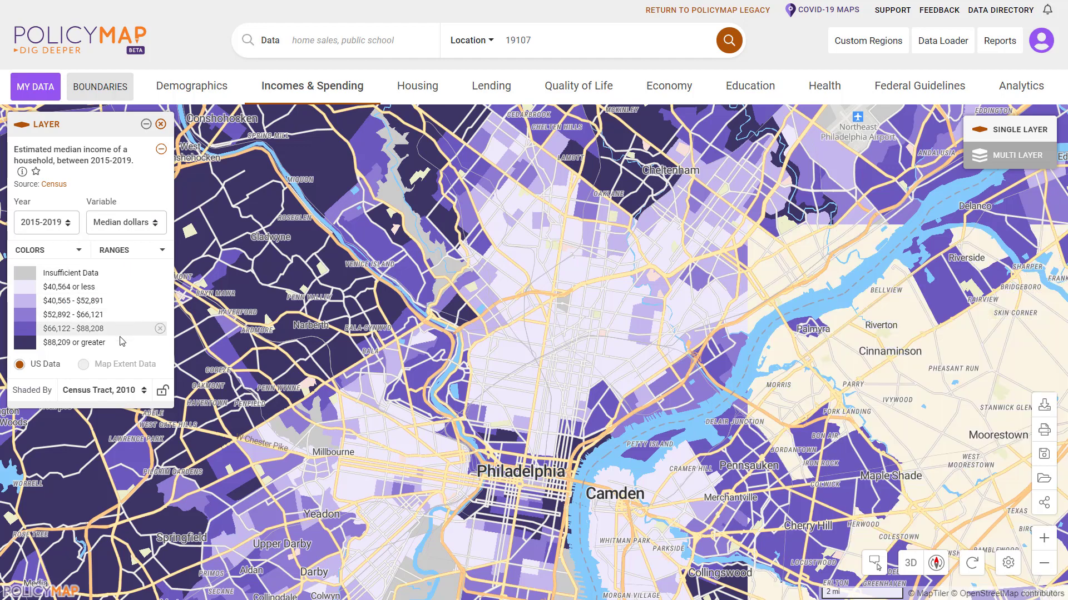
left_click(144, 345)
left_click(160, 328)
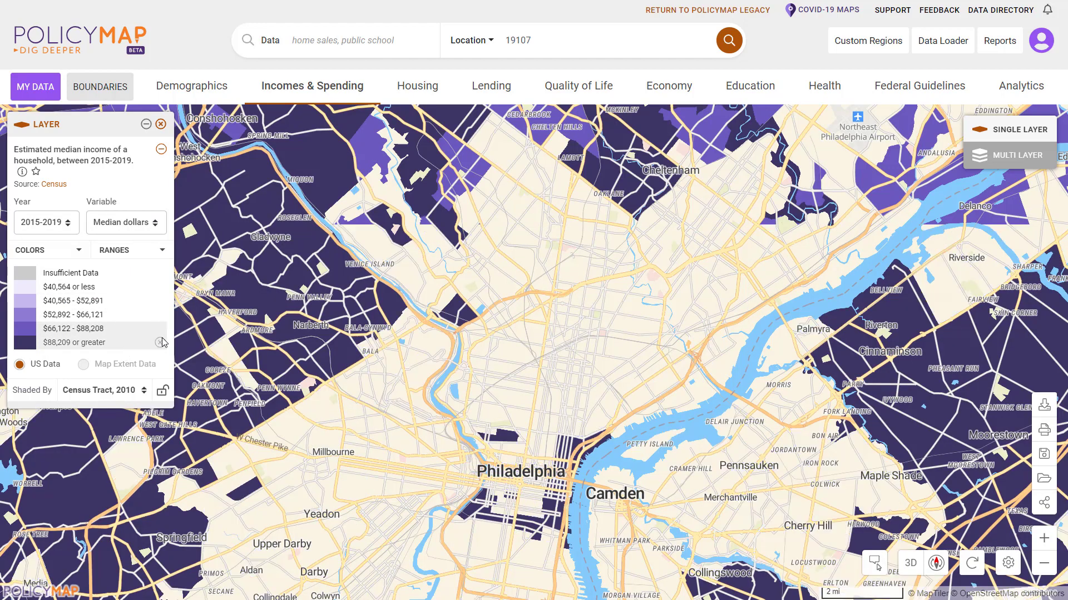
left_click(160, 343)
Lower the first two income breaks to $27,391 or less and $27,392–$38,269.
left_click(144, 251)
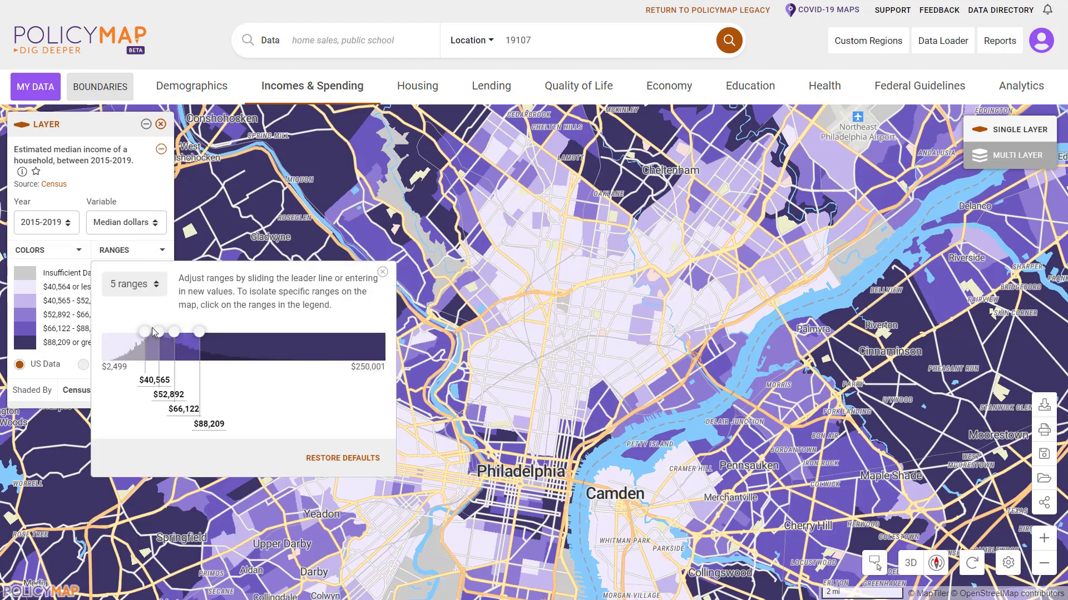
mouse_move(146, 337)
left_mouse_down()
mouse_move(130, 333)
mouse_move(142, 333)
left_mouse_up()
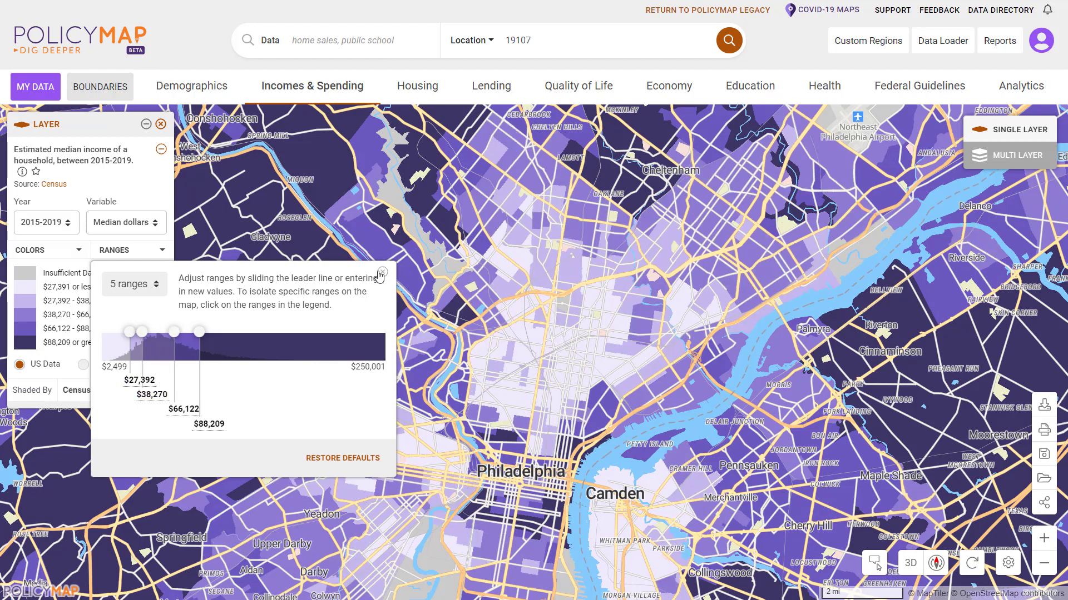
left_click(381, 273)
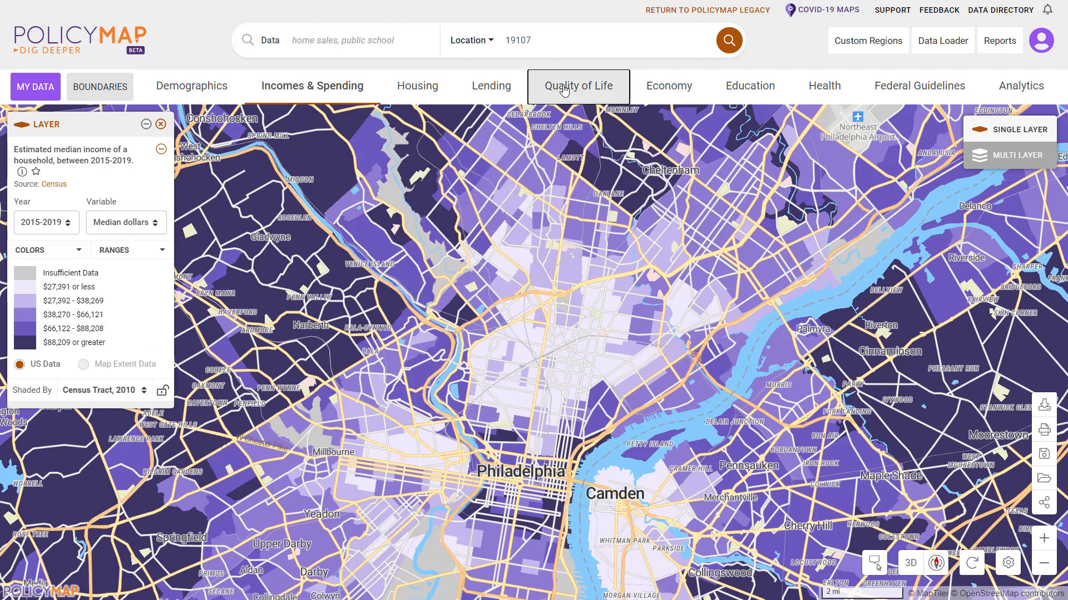
left_click(578, 86)
Overlay the Public Schools: Enrollment and Demographics (NCES) point layer from Education locations.
mouse_move(225, 139)
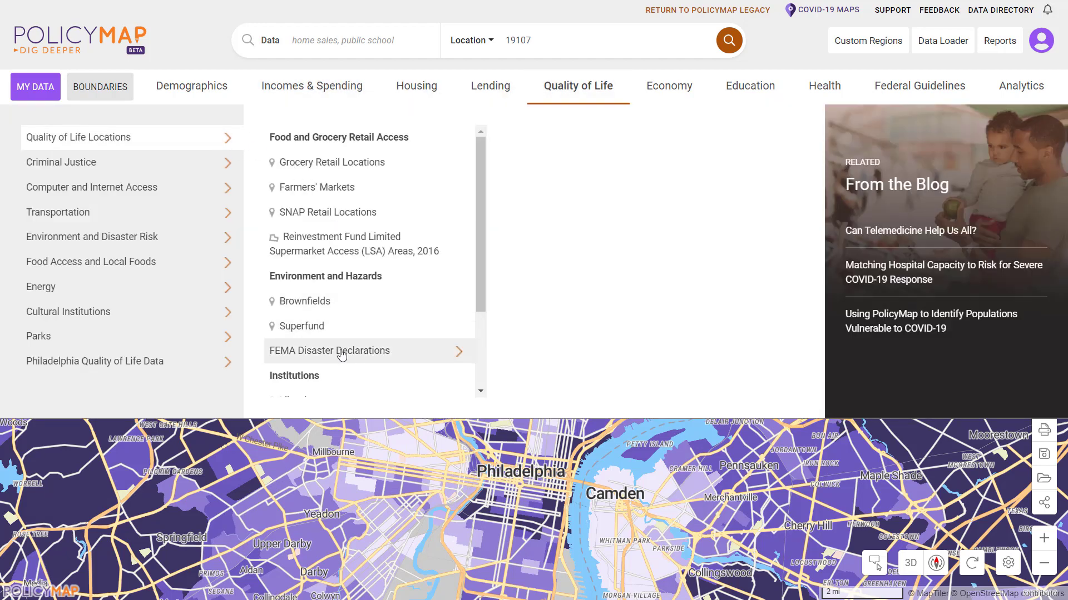
scroll(354, 357, "down", 1)
scroll(358, 345, "down", 2)
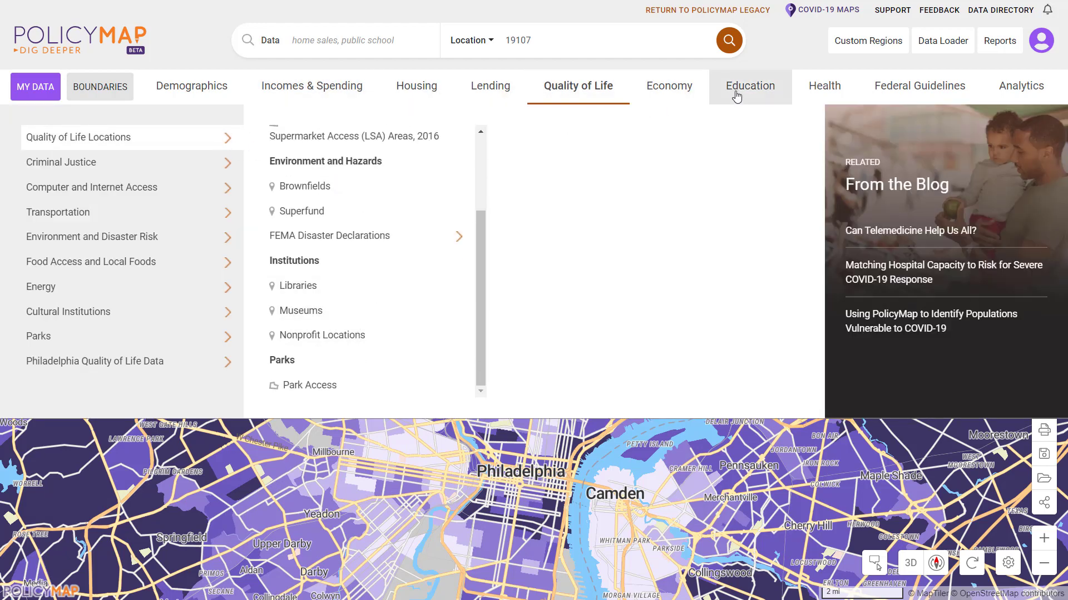
left_click(749, 92)
mouse_move(200, 139)
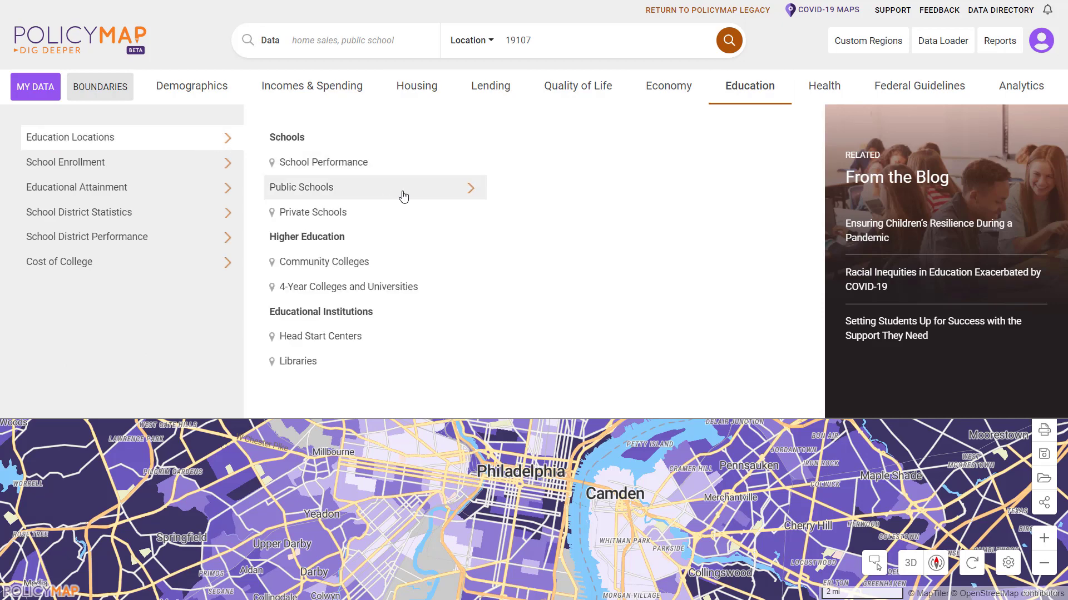
mouse_move(395, 190)
left_click(549, 170)
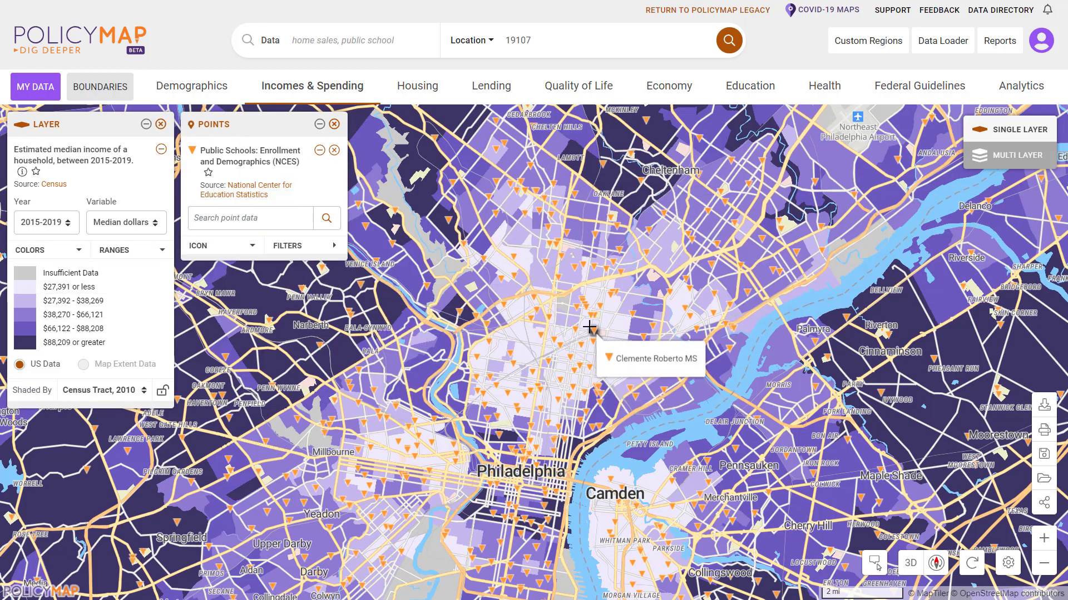
Open Clemente Roberto MS's details, expand general, students/teachers and demographic counts, then close it.
left_click(591, 327)
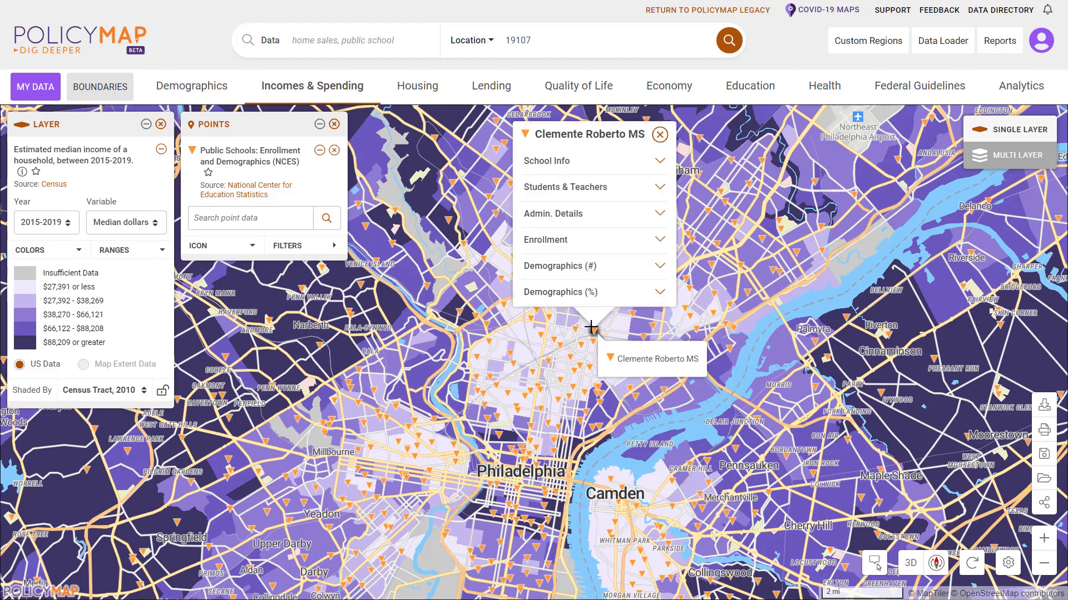
left_click(566, 163)
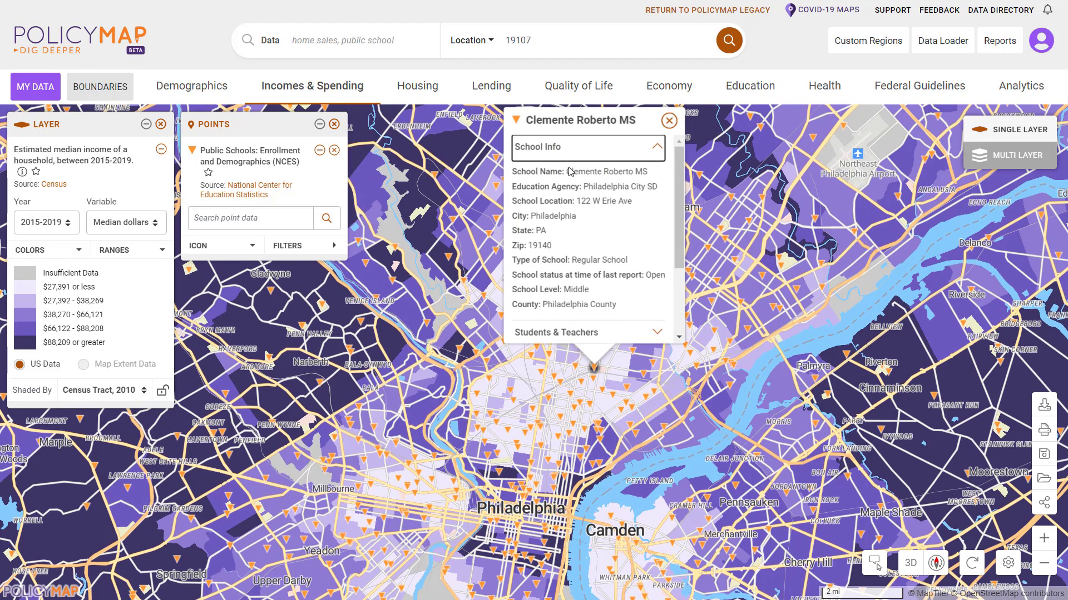
scroll(580, 231, "down", 2)
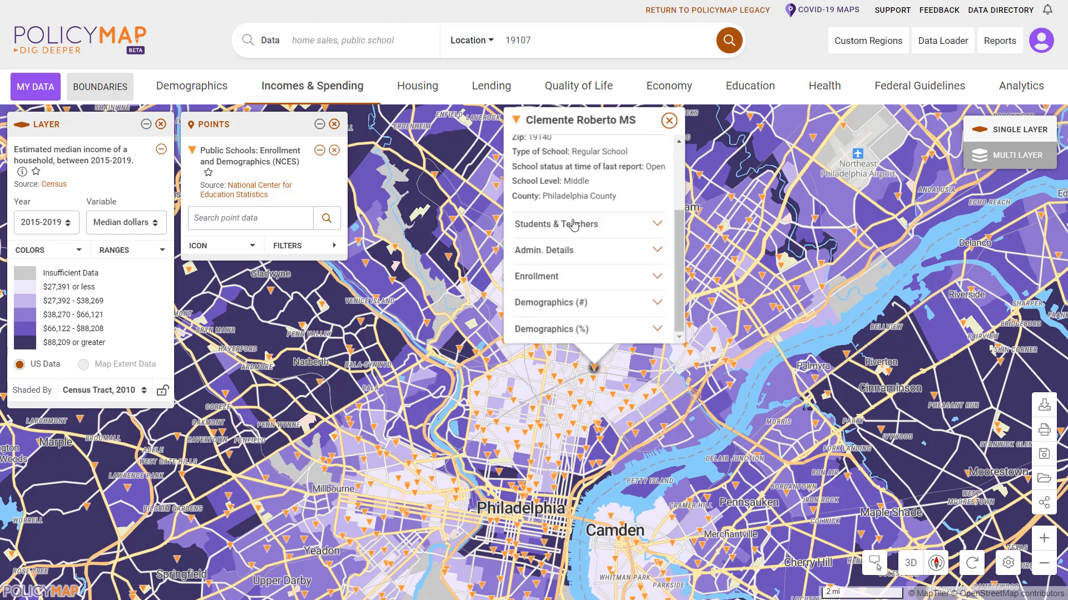
left_click(573, 225)
scroll(594, 224, "up", 1)
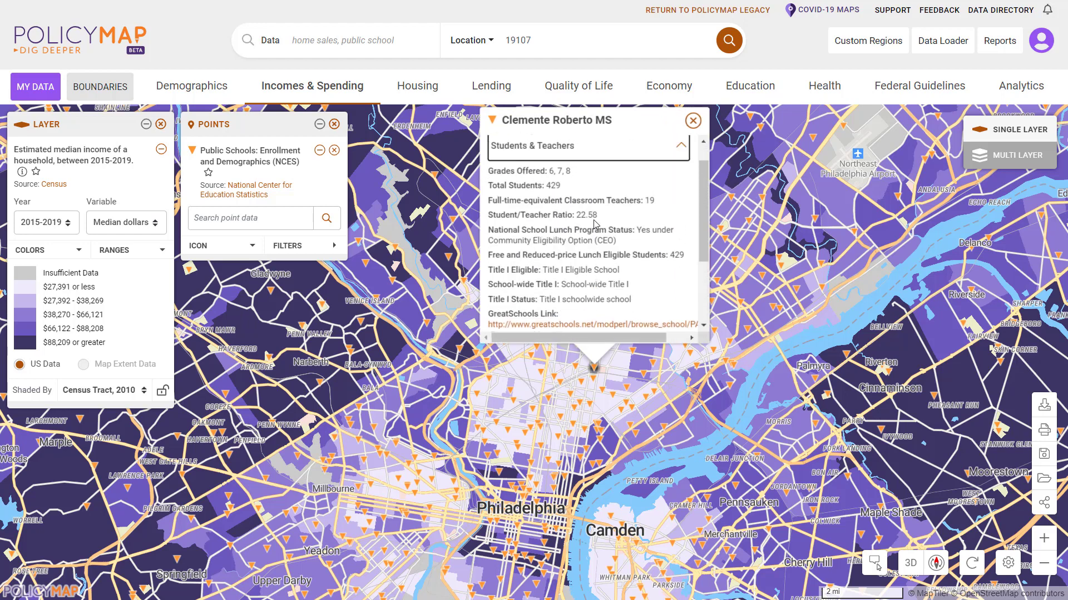
scroll(594, 224, "down", 2)
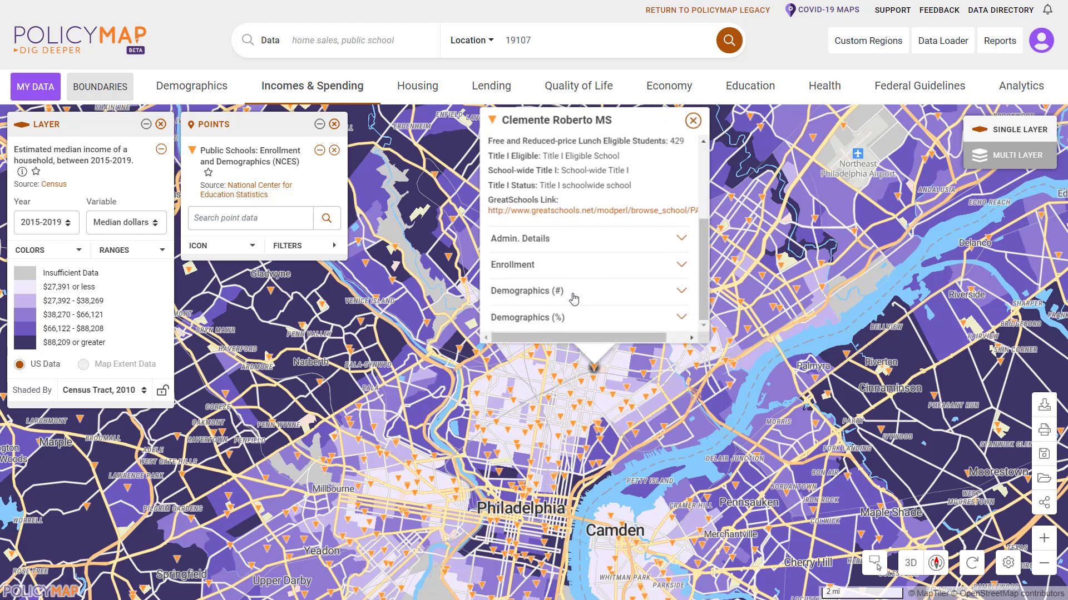
left_click(573, 300)
scroll(591, 280, "down", 2)
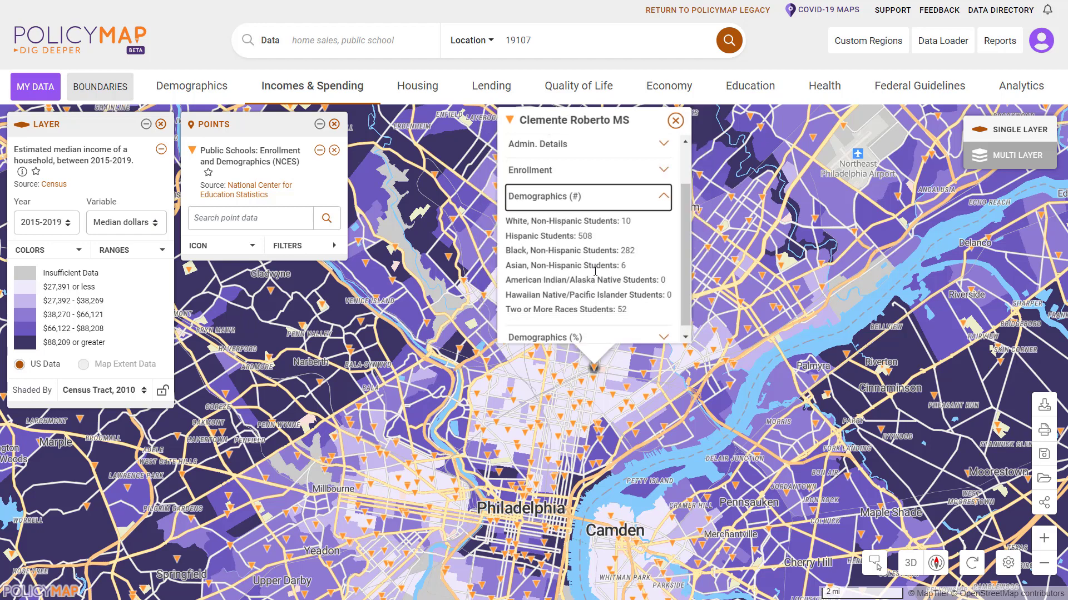
left_click(675, 121)
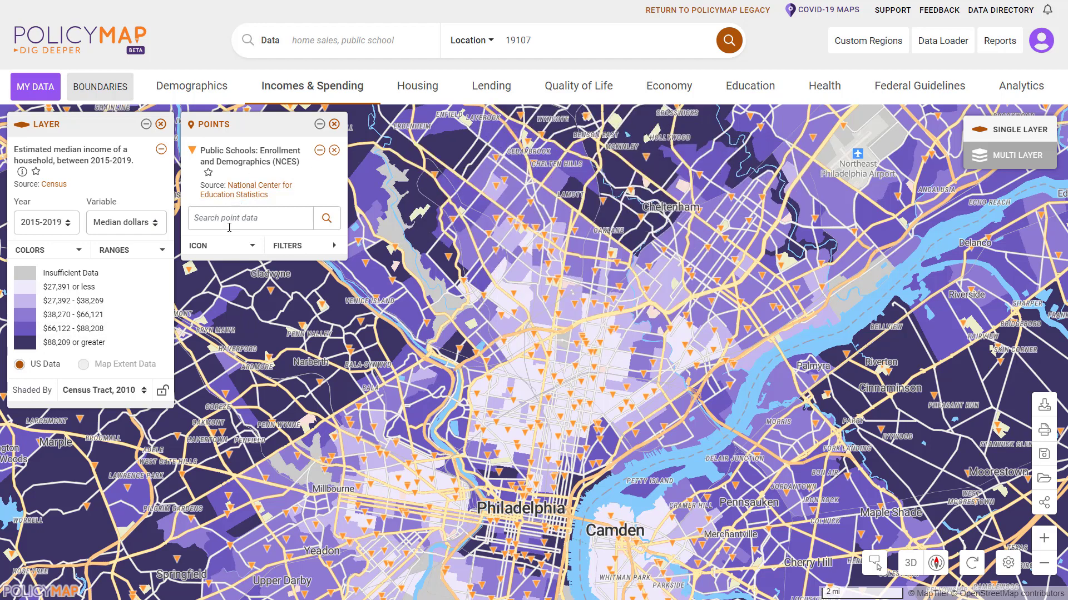
Restyle the public school points as orange, size M circles instead of triangles.
left_click(214, 251)
left_click(222, 361)
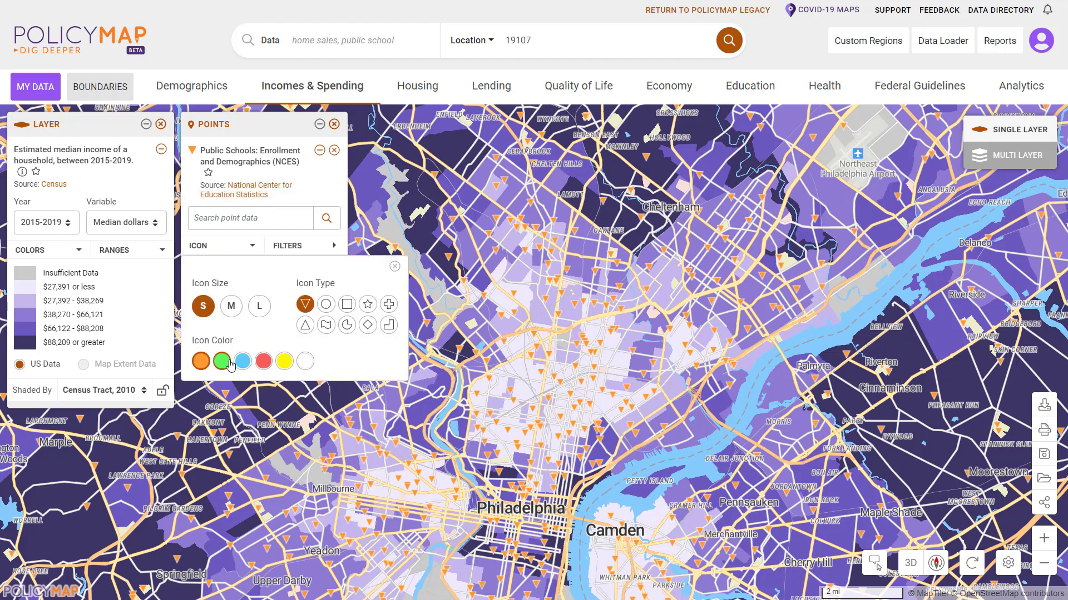
left_click(201, 362)
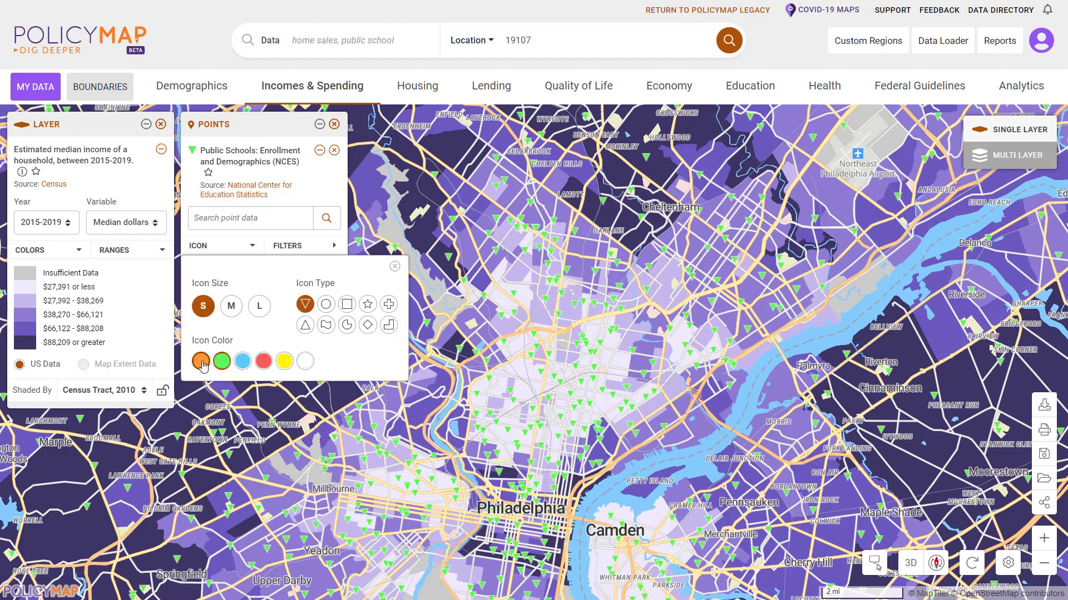
left_click(231, 306)
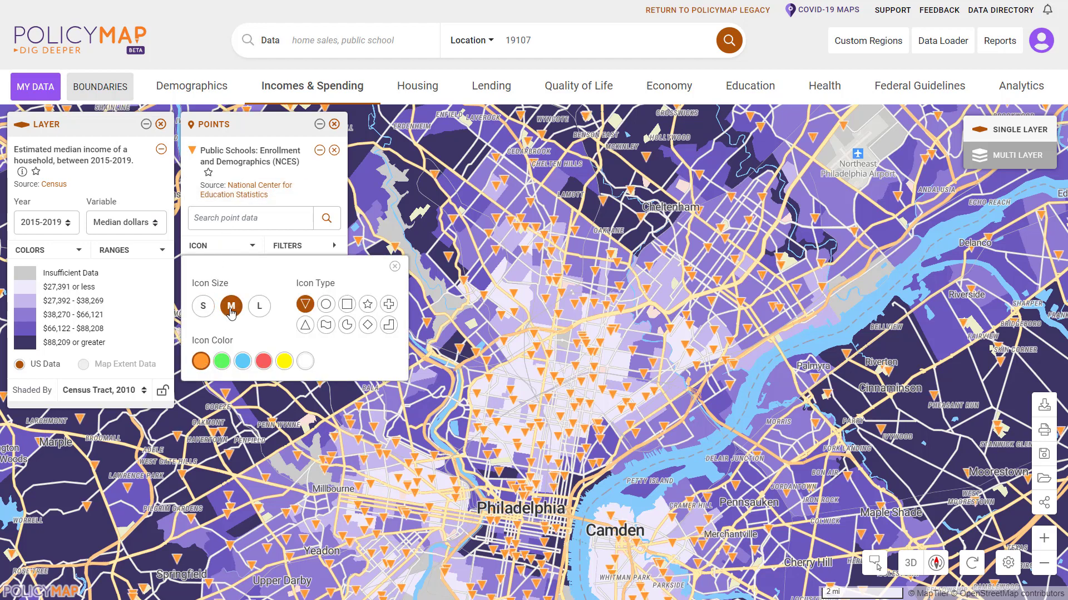
left_click(325, 305)
left_click(310, 199)
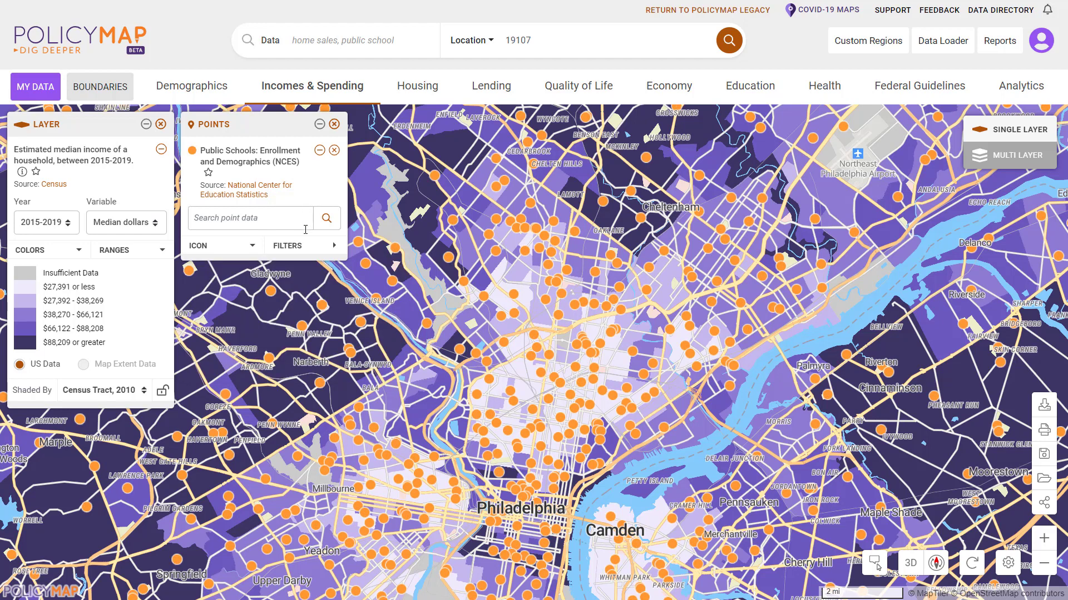
left_click(303, 247)
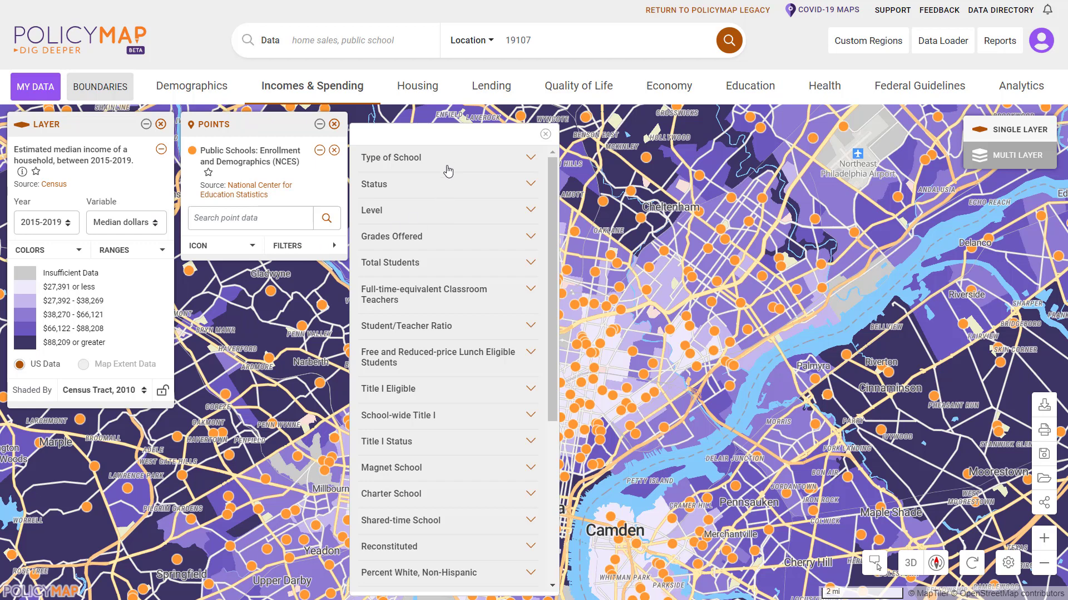
Filter the school points by level to show Middle and High schools.
left_click(437, 189)
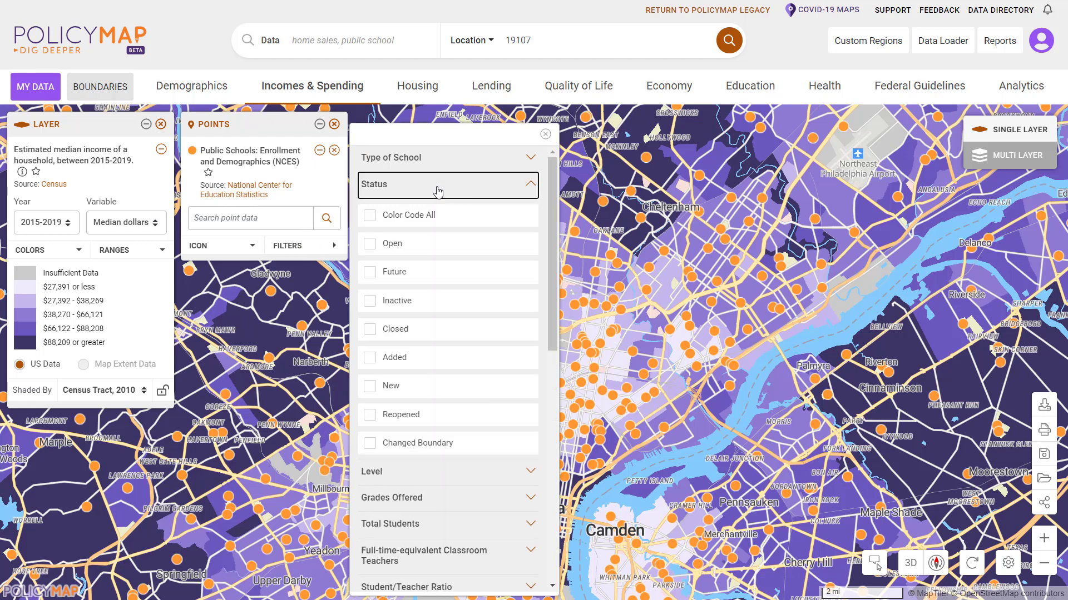
left_click(436, 185)
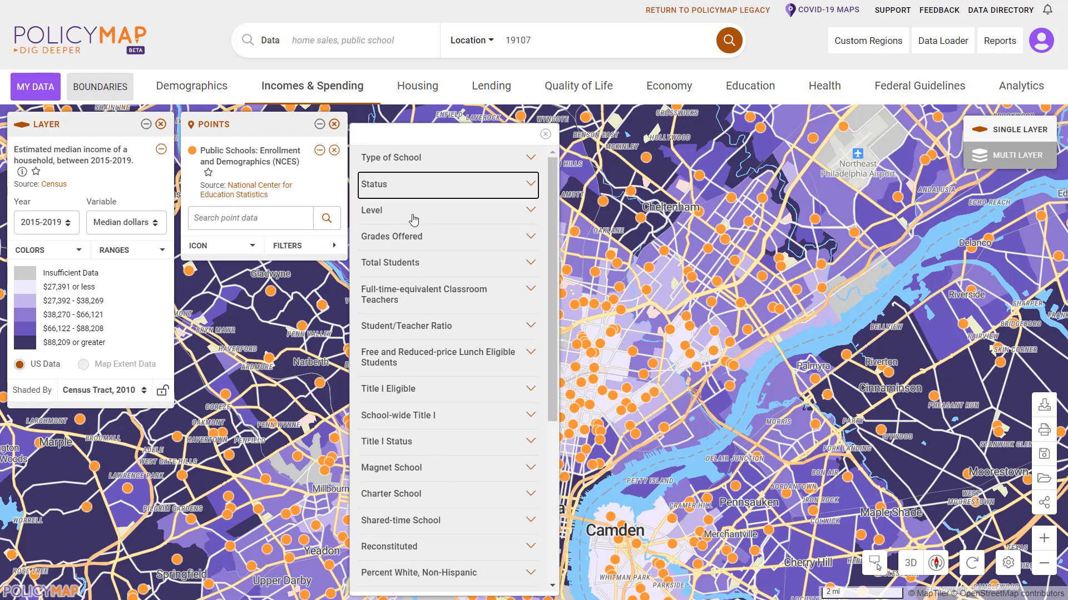
left_click(413, 220)
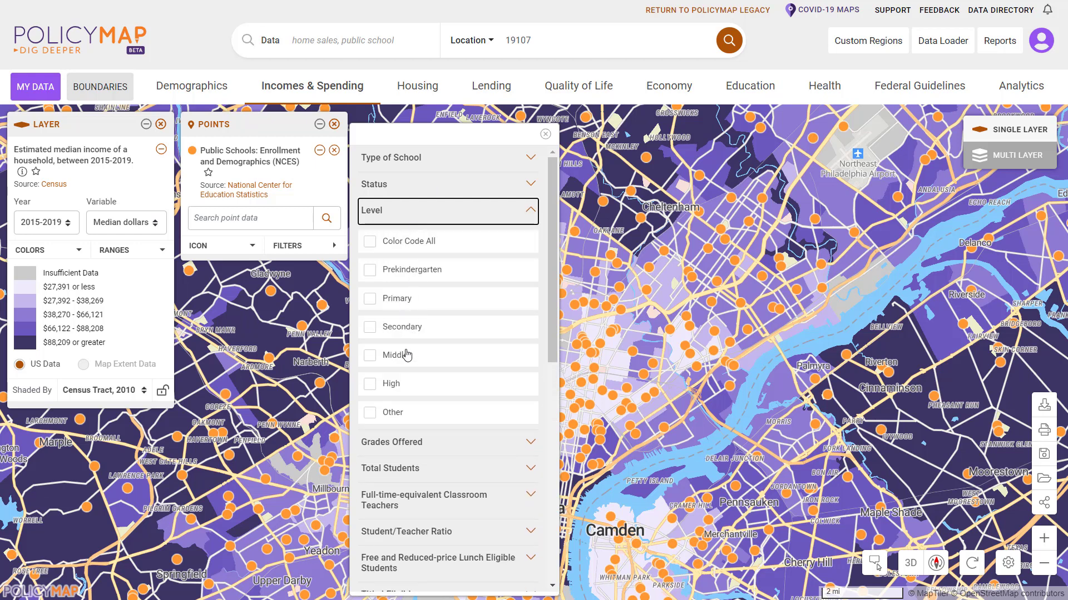
left_click(406, 356)
left_click(404, 390)
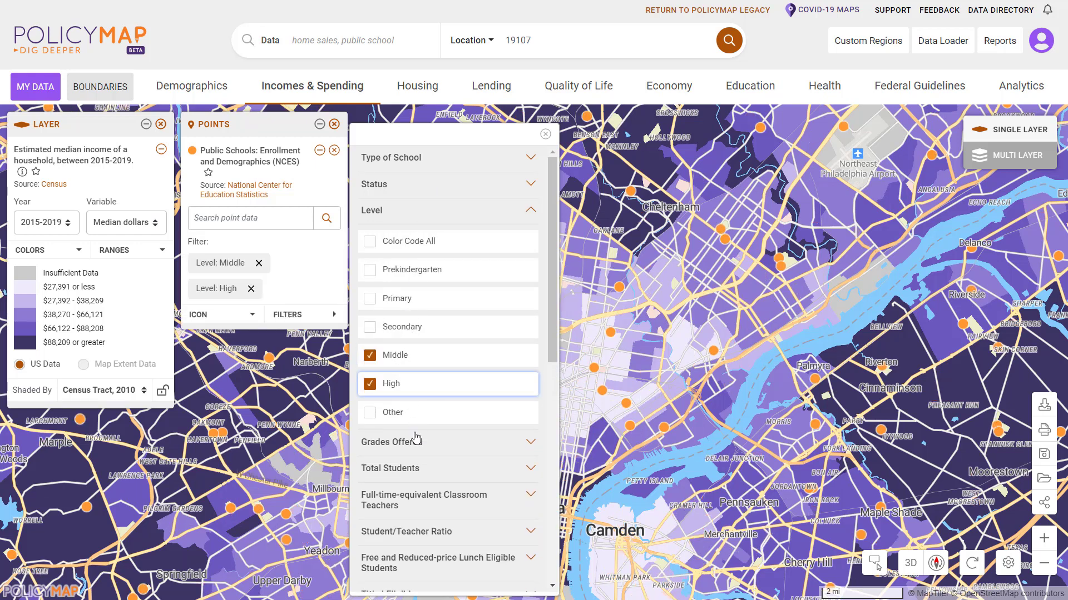
Color-code all school points by Total Students enrollment ranges and return to the map.
left_click(417, 468)
left_click(412, 500)
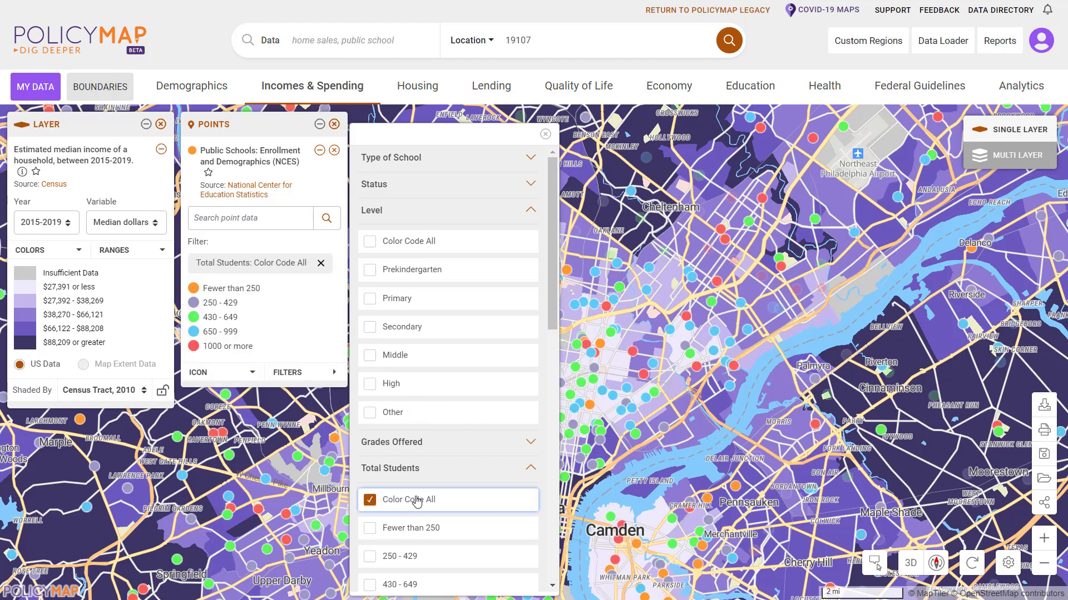
left_click(545, 134)
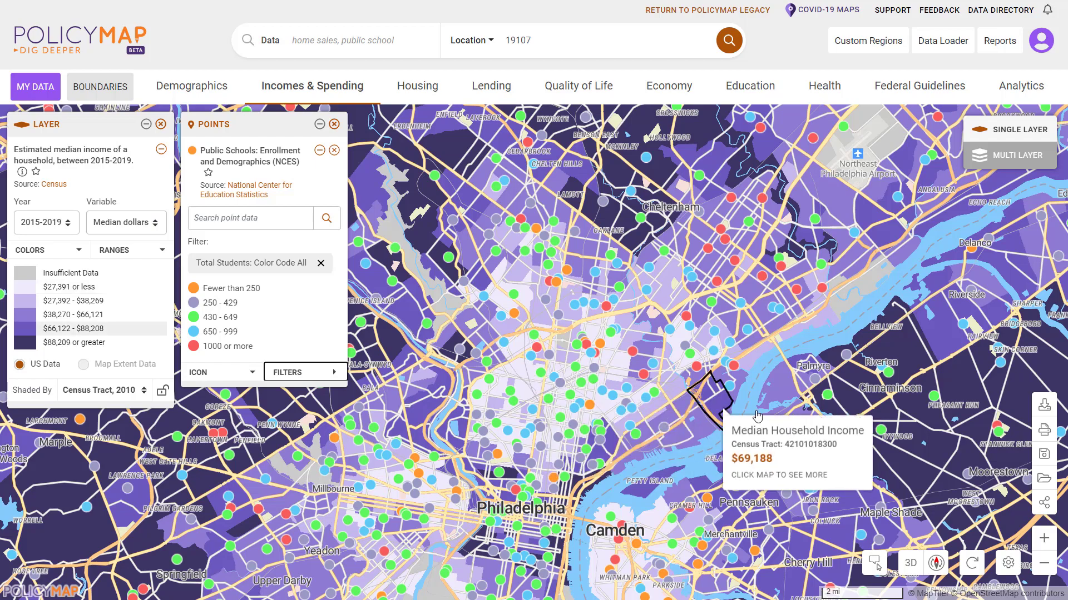
Set the map image export to Portrait layout and PNG format, with the median household income title editable.
left_click(1044, 431)
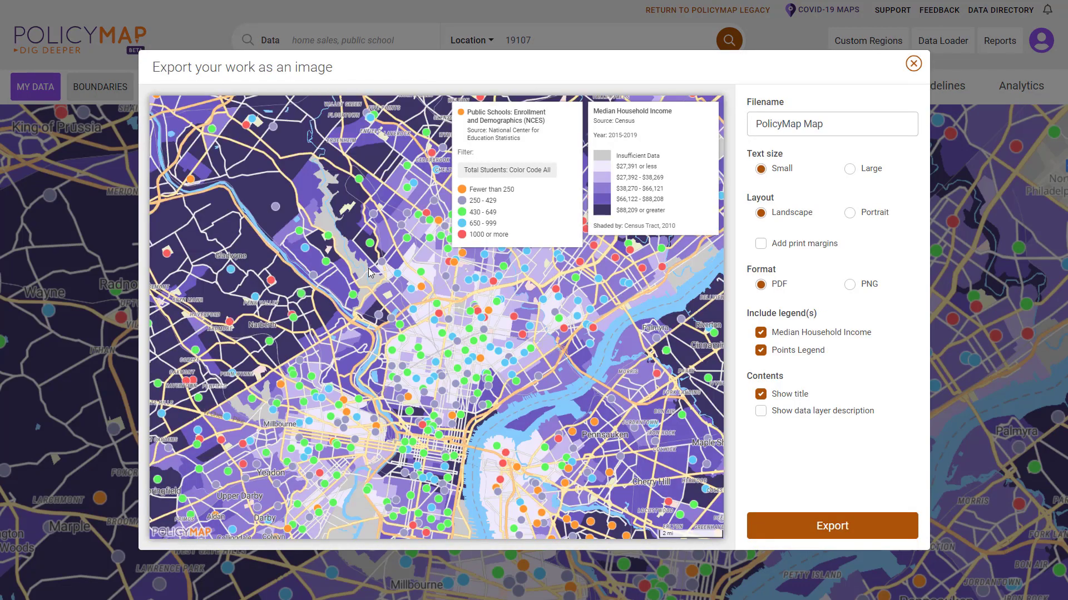
scroll(391, 246, "up", 3)
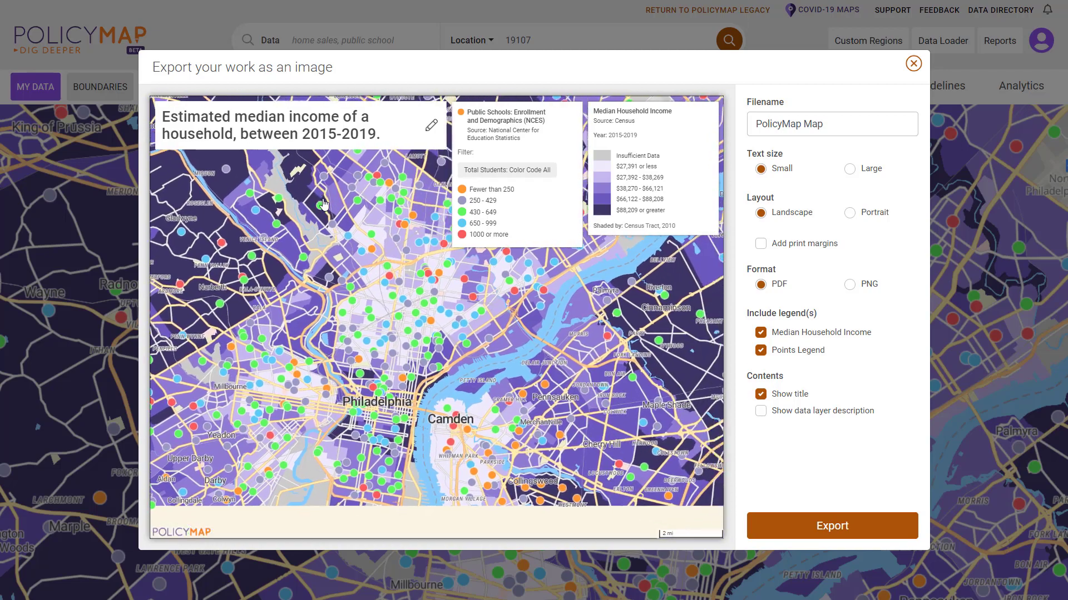
scroll(404, 395, "down", 3)
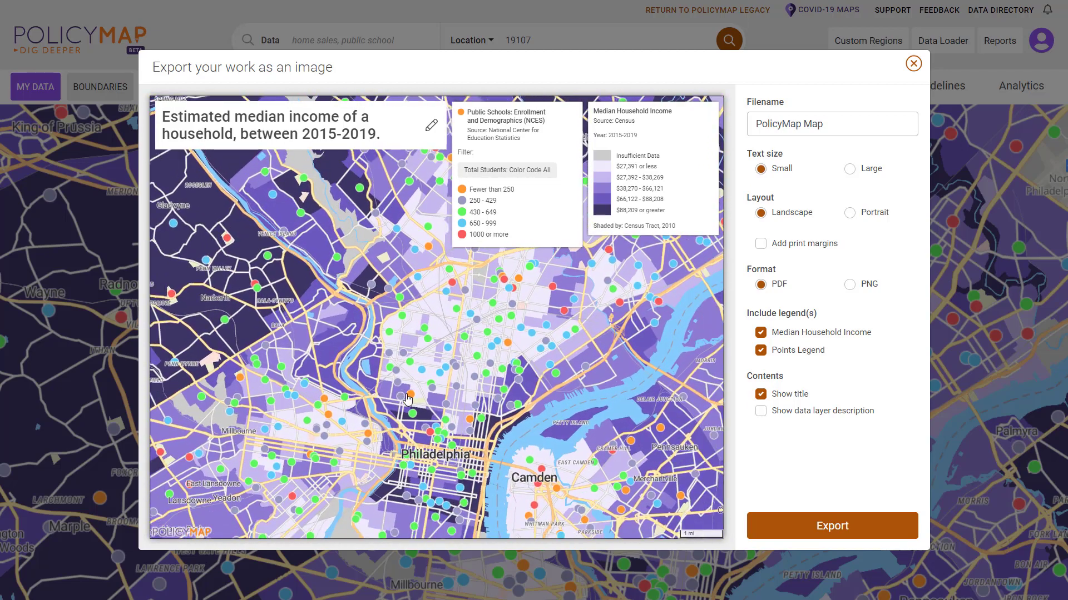
left_click(431, 128)
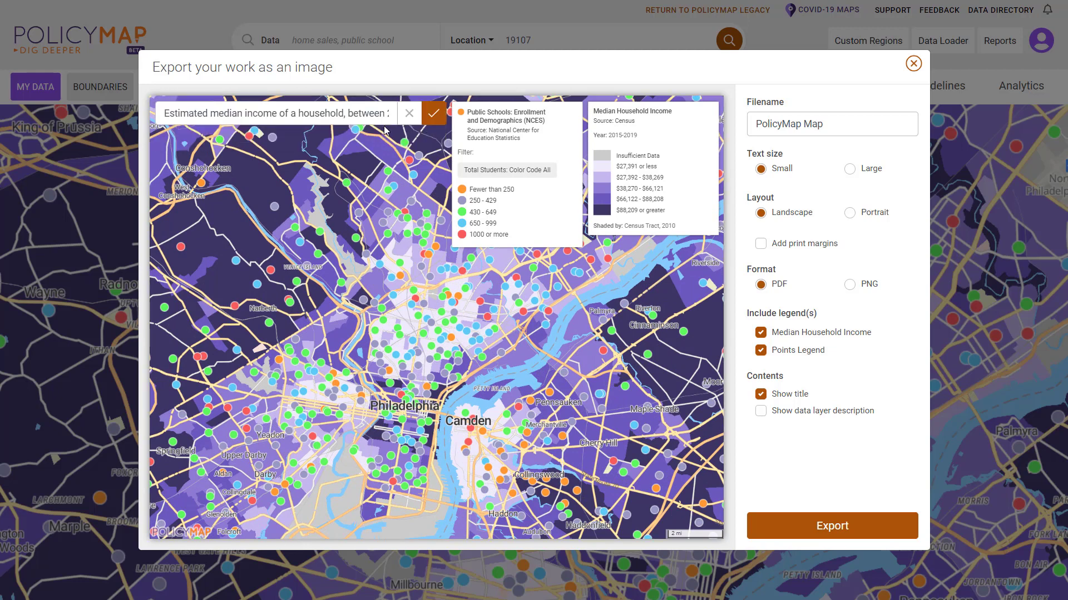
left_click(315, 115)
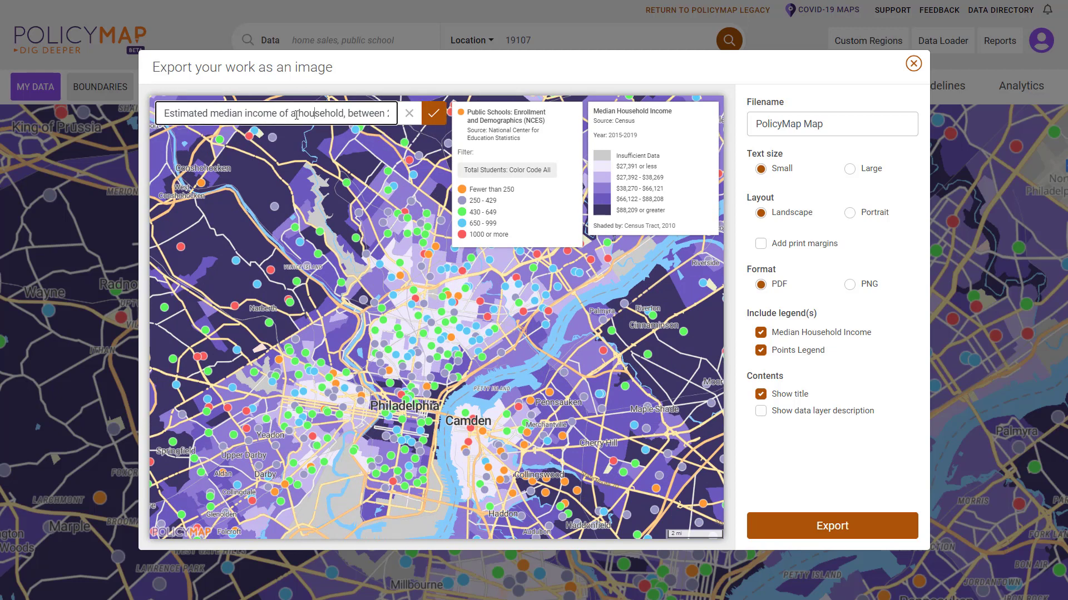
left_click(849, 213)
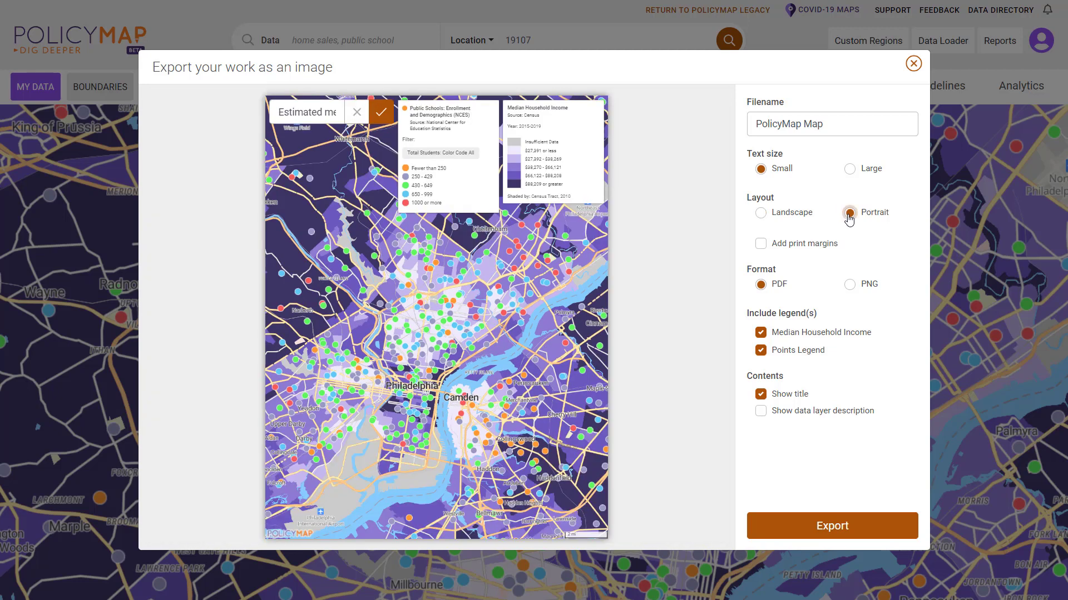
left_click(852, 286)
Close the Export dialog to return to the income map with enrollment-colored schools.
left_click(913, 64)
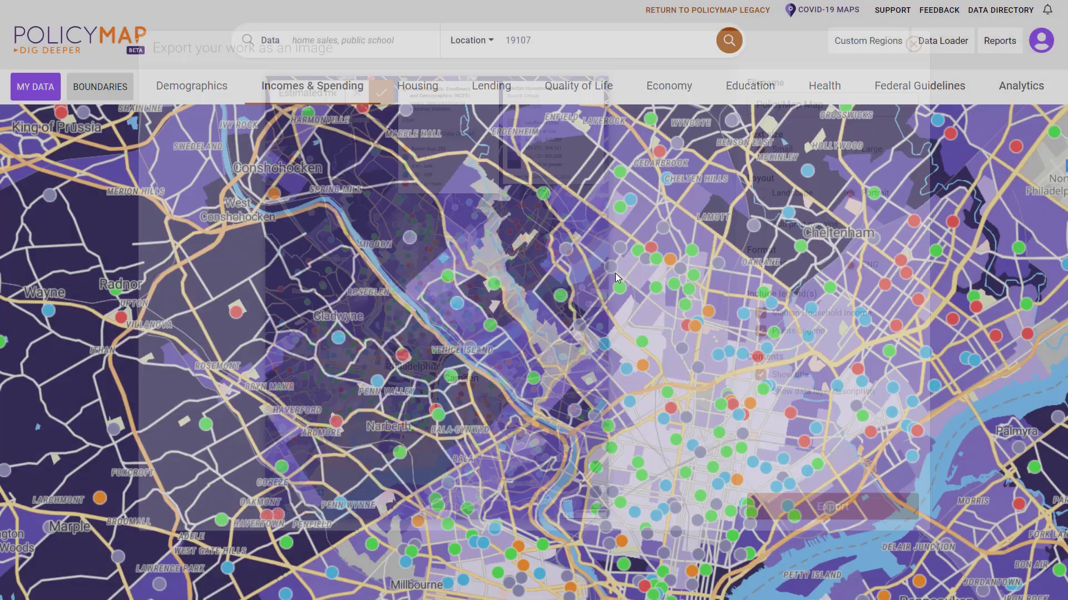